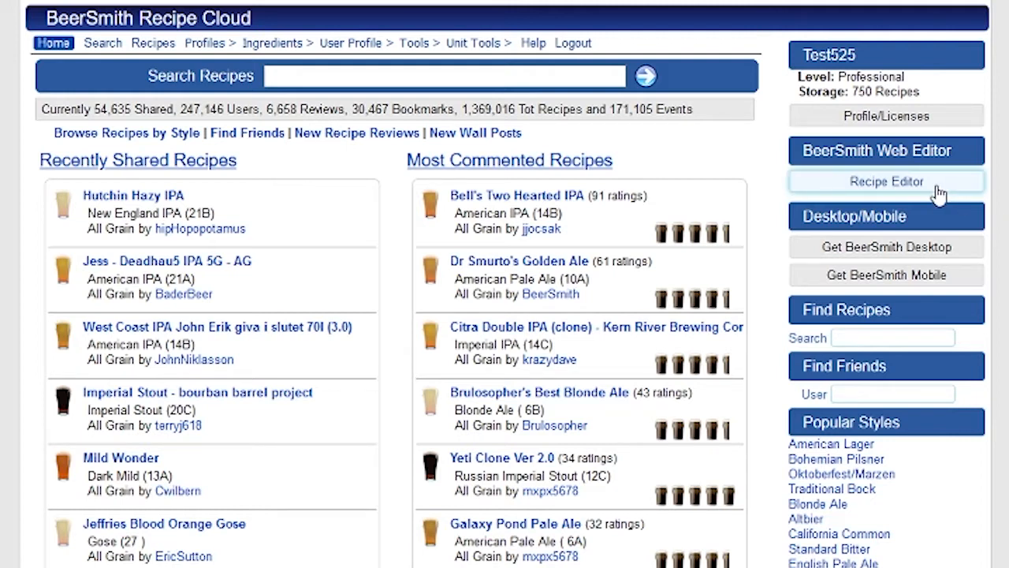
Open the web recipe editor, view the Samples folder and return to the main recipe list.
click(852, 185)
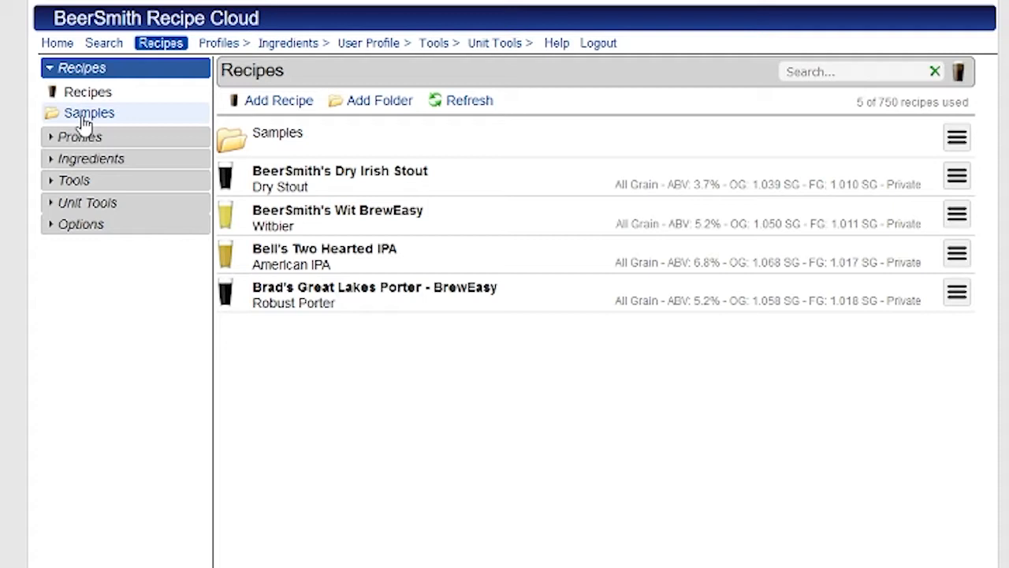
click(254, 153)
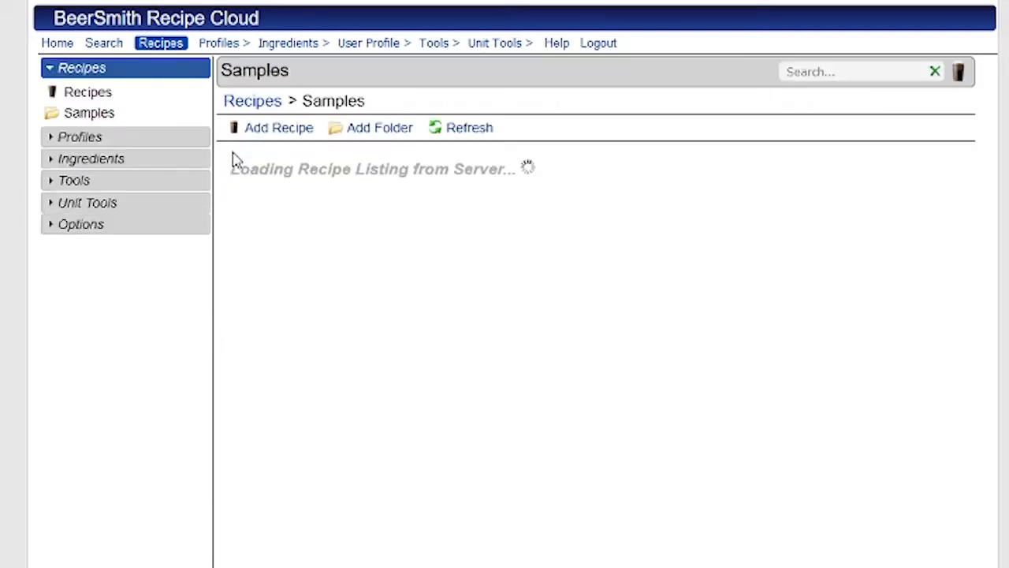
click(254, 104)
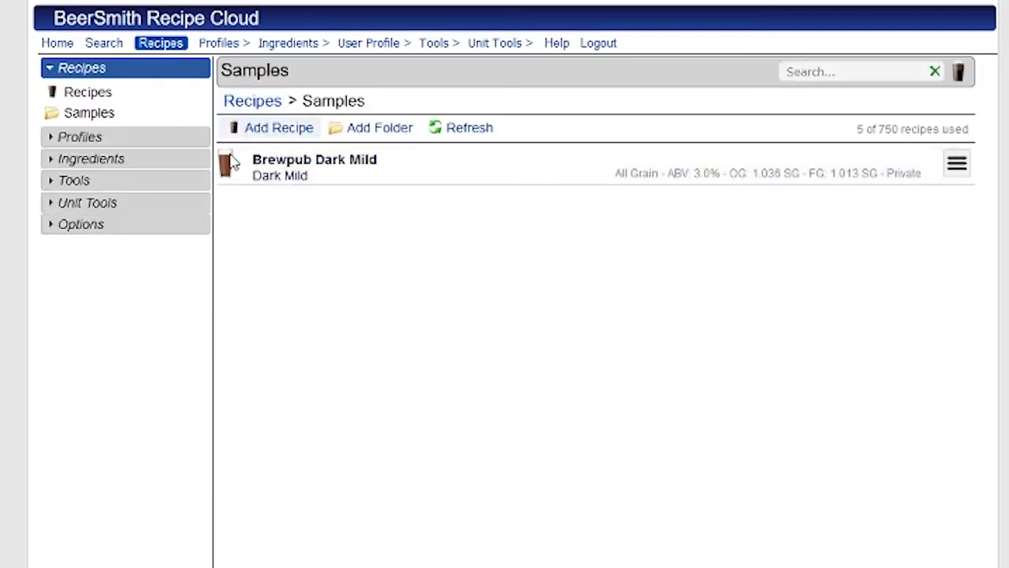
Browse the equipment, carbonation and mash profile lists.
click(128, 141)
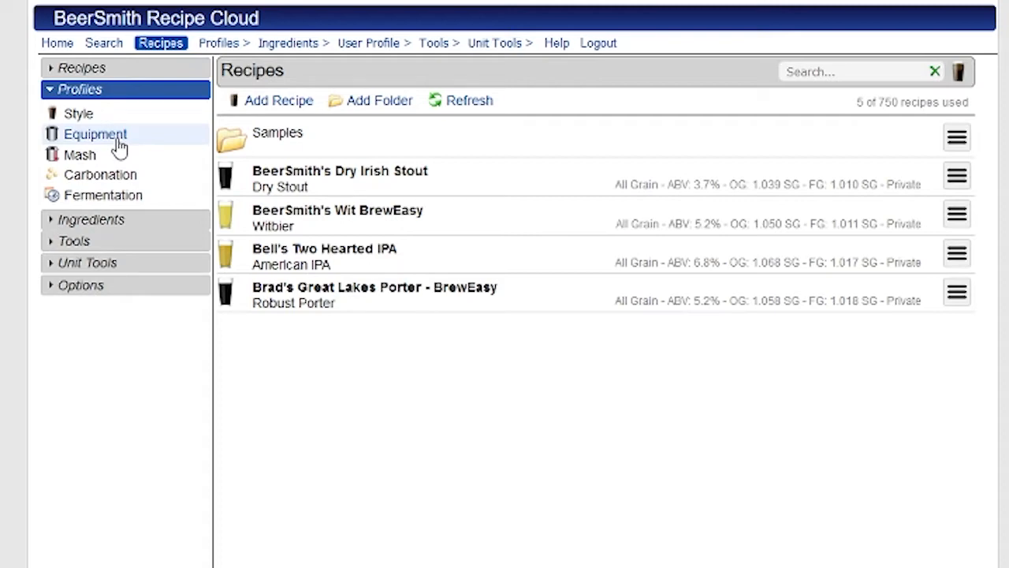
click(118, 150)
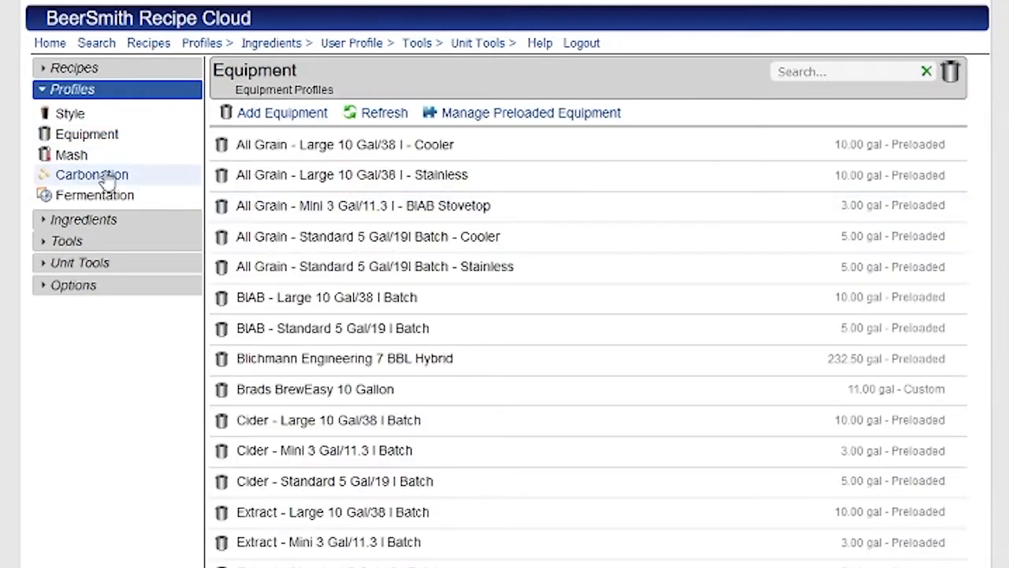
click(107, 175)
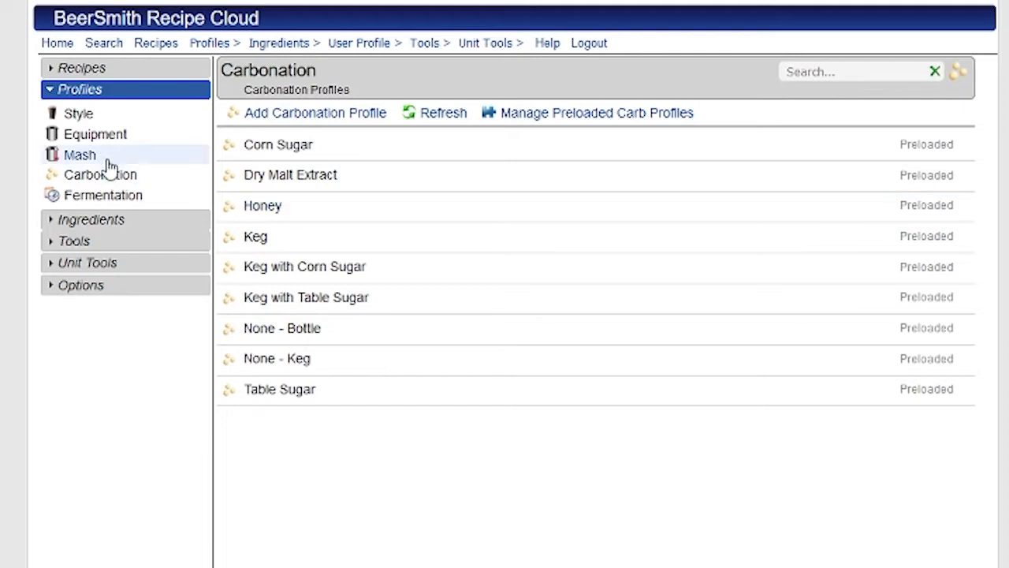
click(79, 155)
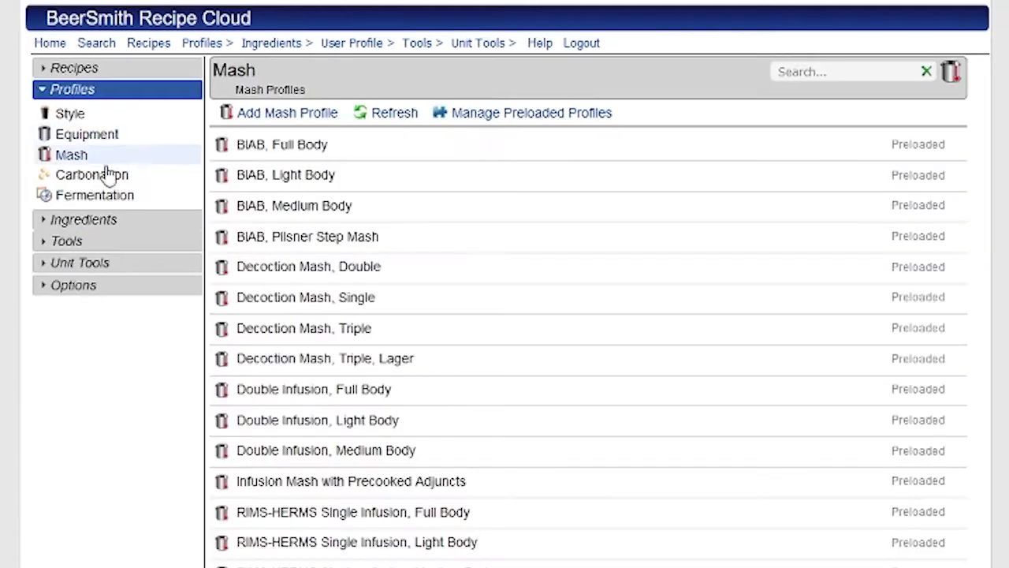
Add the Schreier Malts and Simpsons Malts sets to the preloaded fermentables.
click(70, 220)
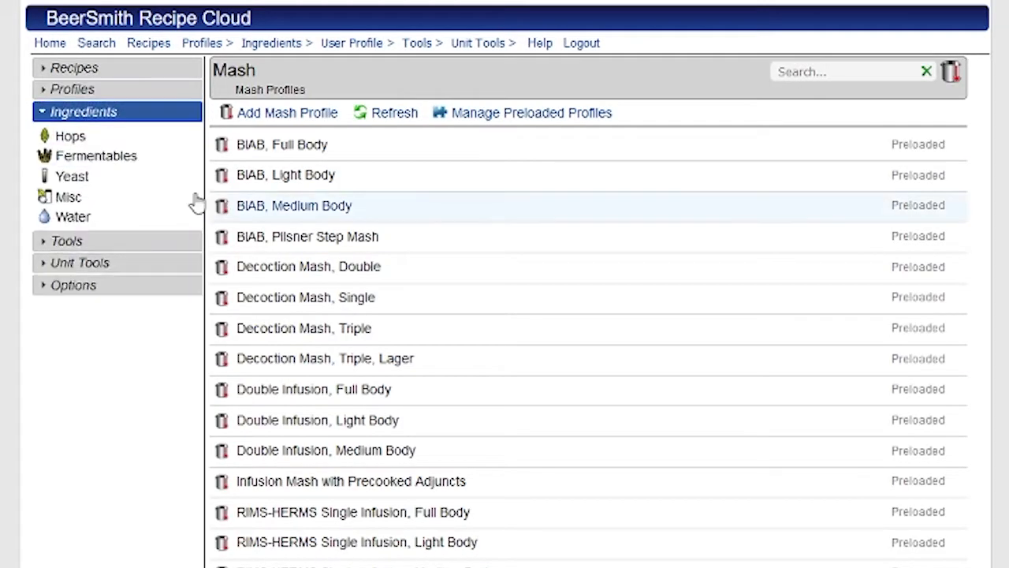
click(108, 162)
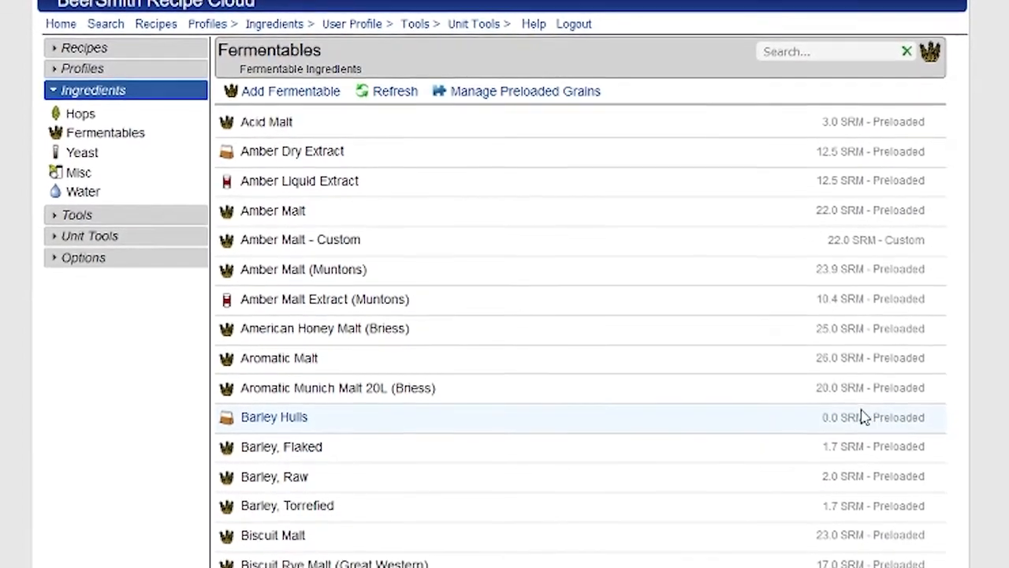
click(540, 87)
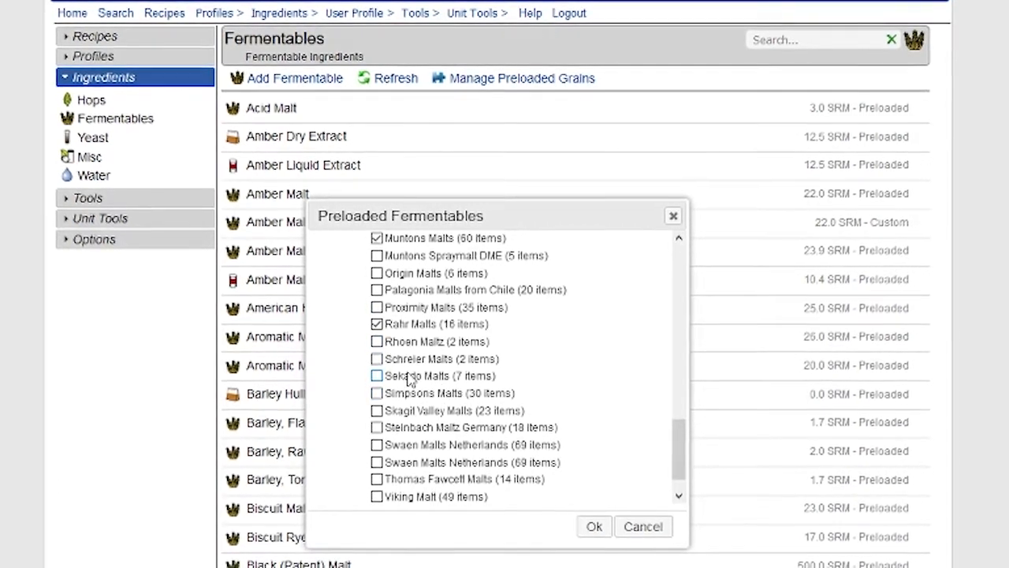
click(377, 360)
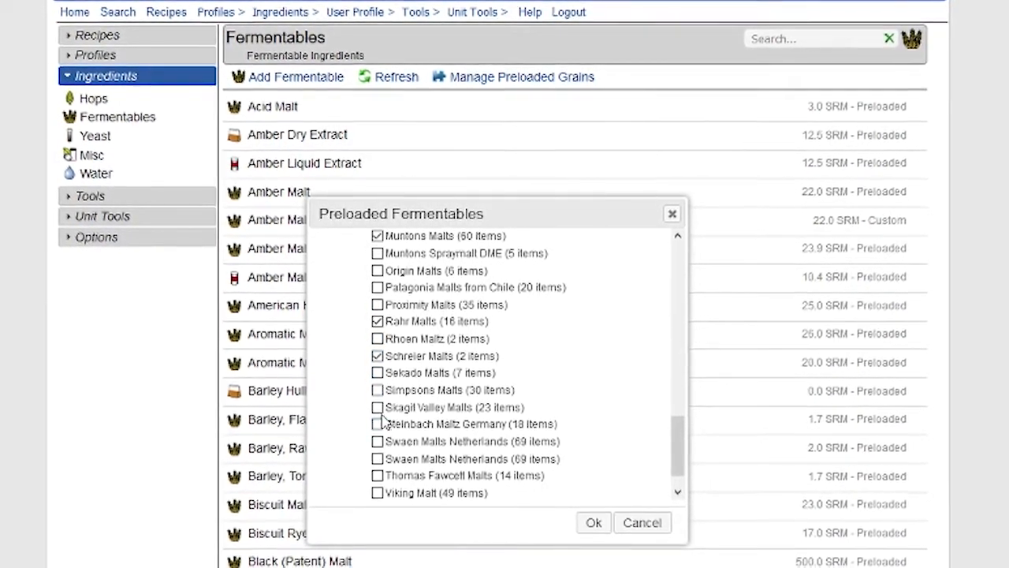
click(591, 520)
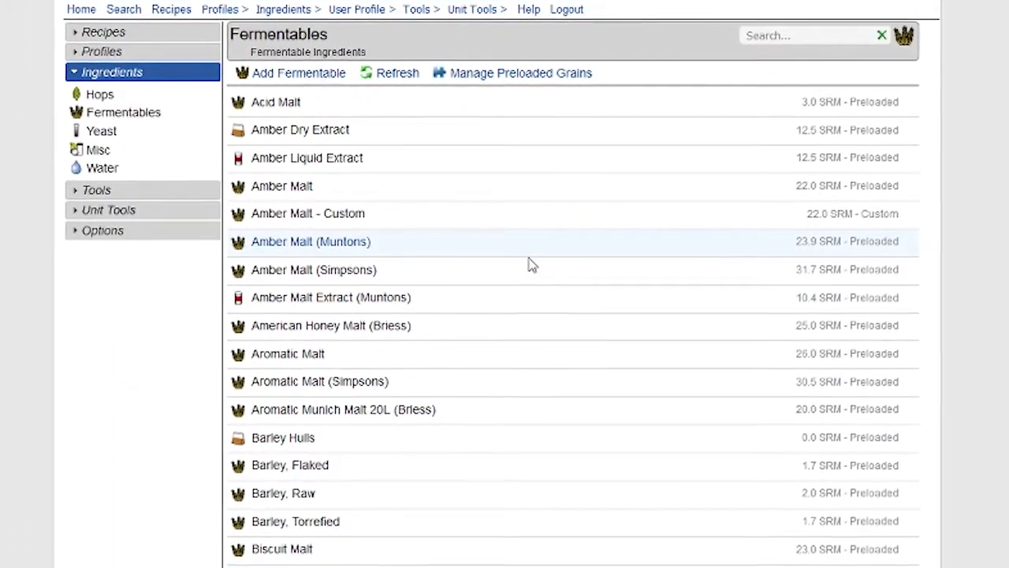
Examine the blank new fermentable form and the custom copy form for Amber Malt, cancelling both.
click(304, 73)
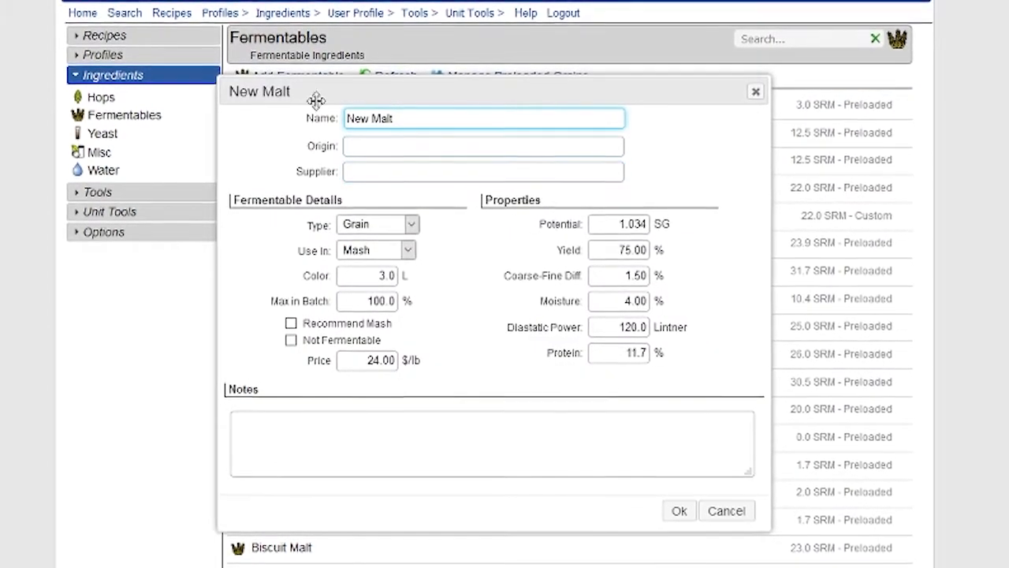
click(725, 513)
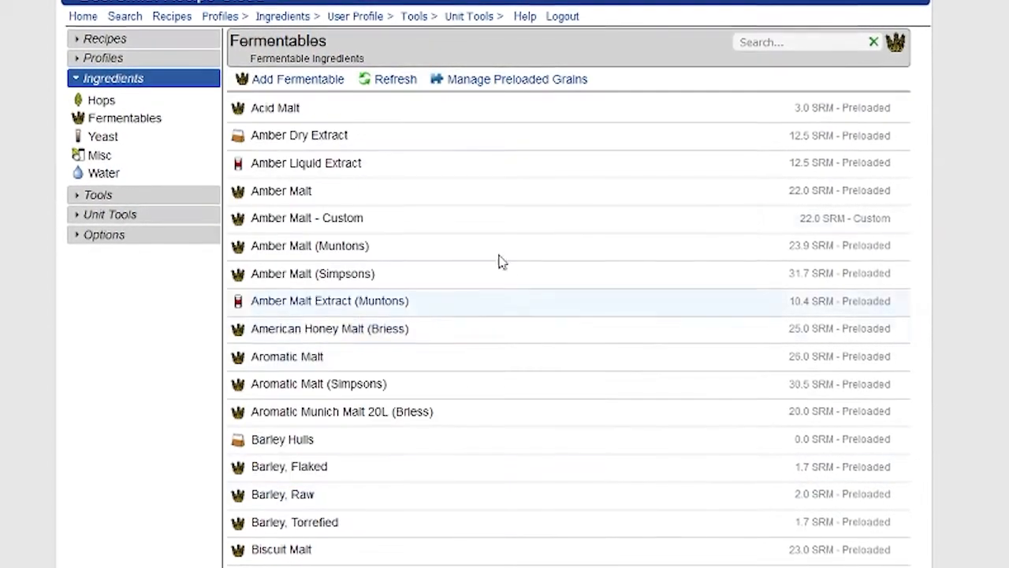
click(430, 204)
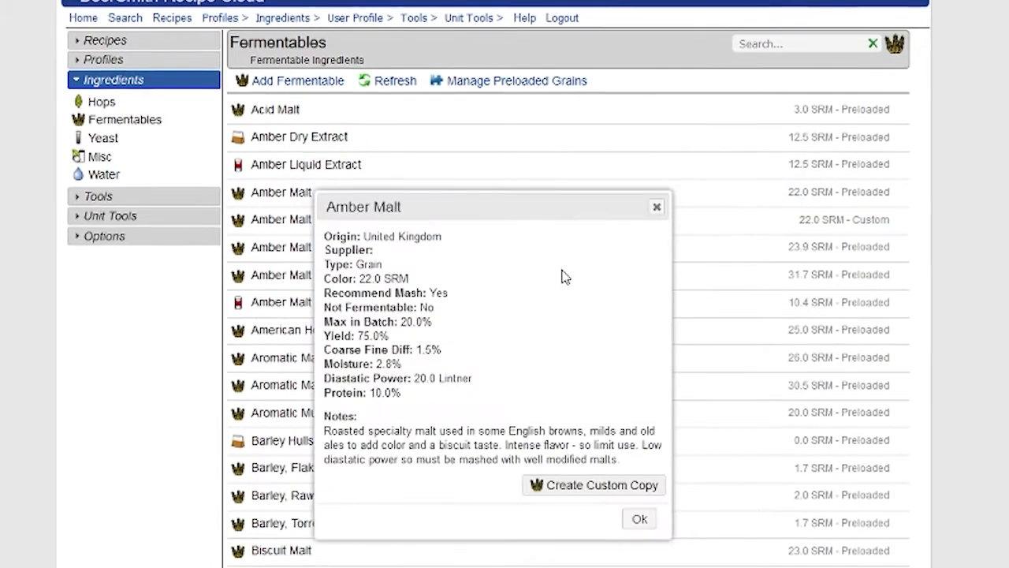
click(602, 485)
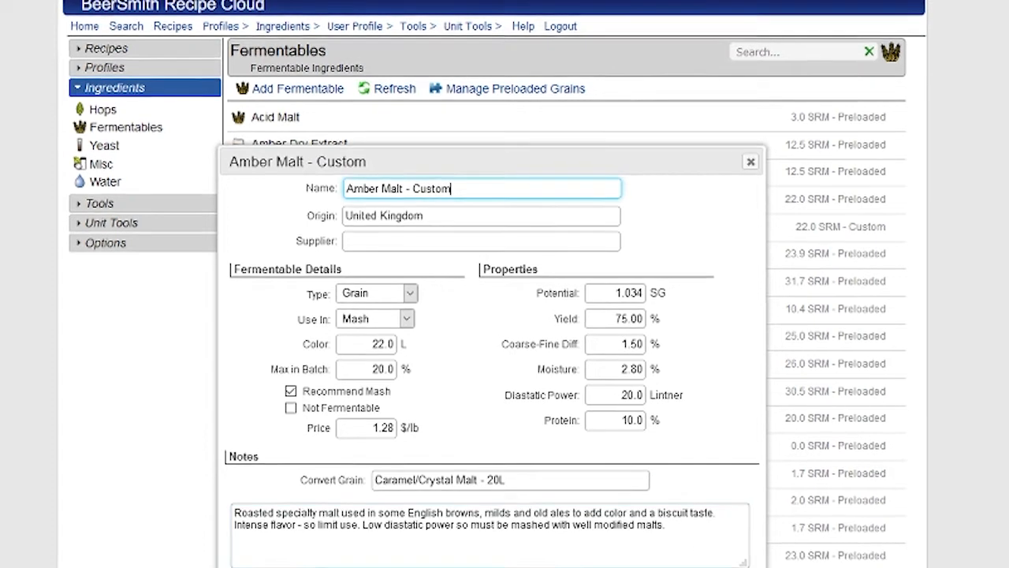
click(730, 565)
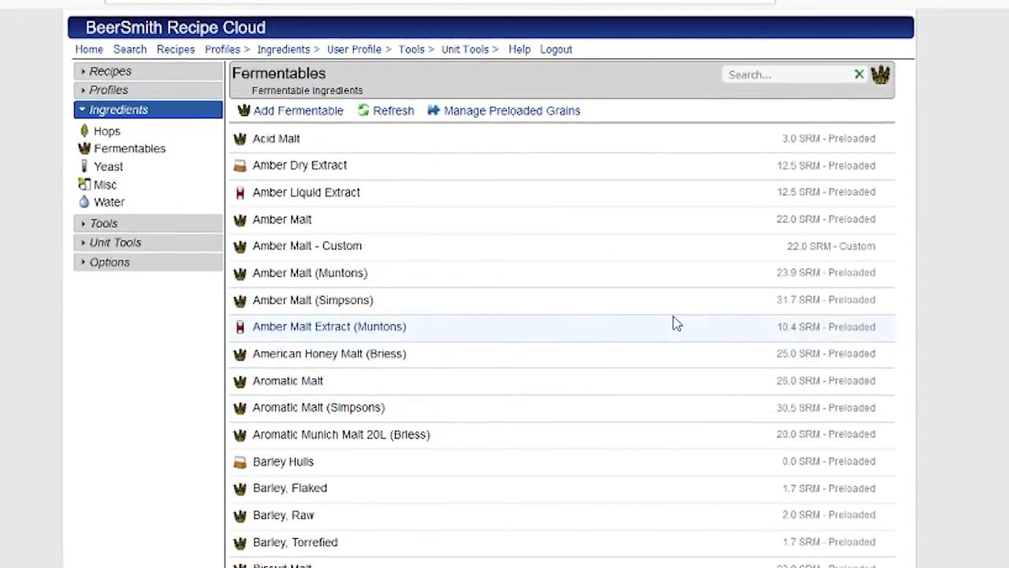
scroll(620, 256, down, 2)
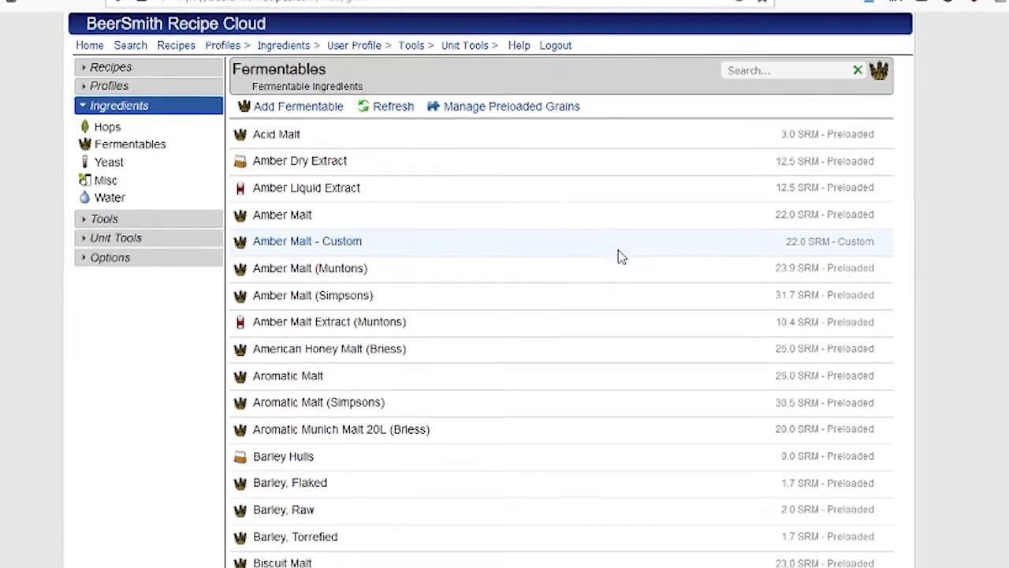
scroll(617, 264, up, 2)
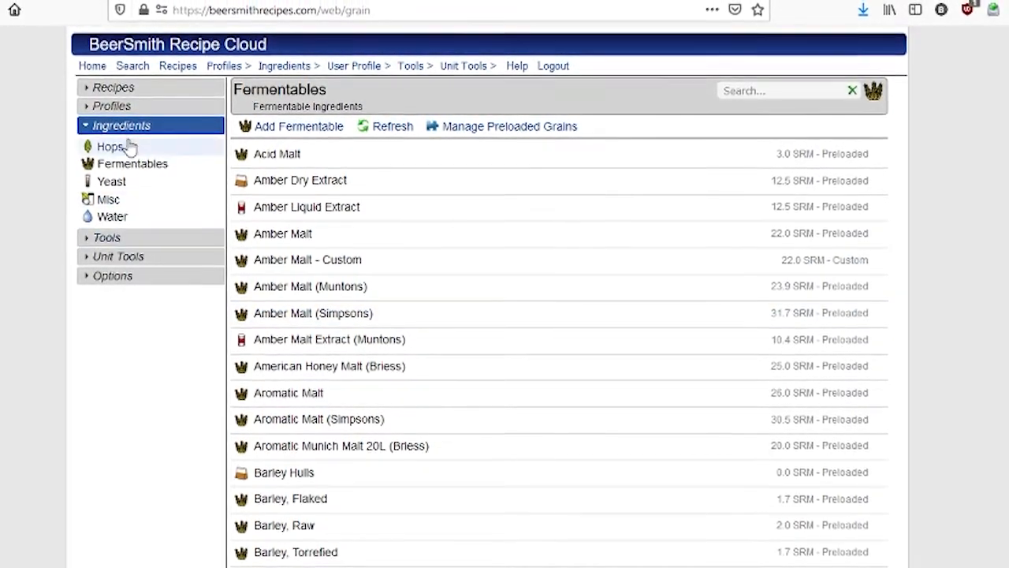
View the Sulfite, Mash pH and Decoction Volume brewing calculators.
click(114, 240)
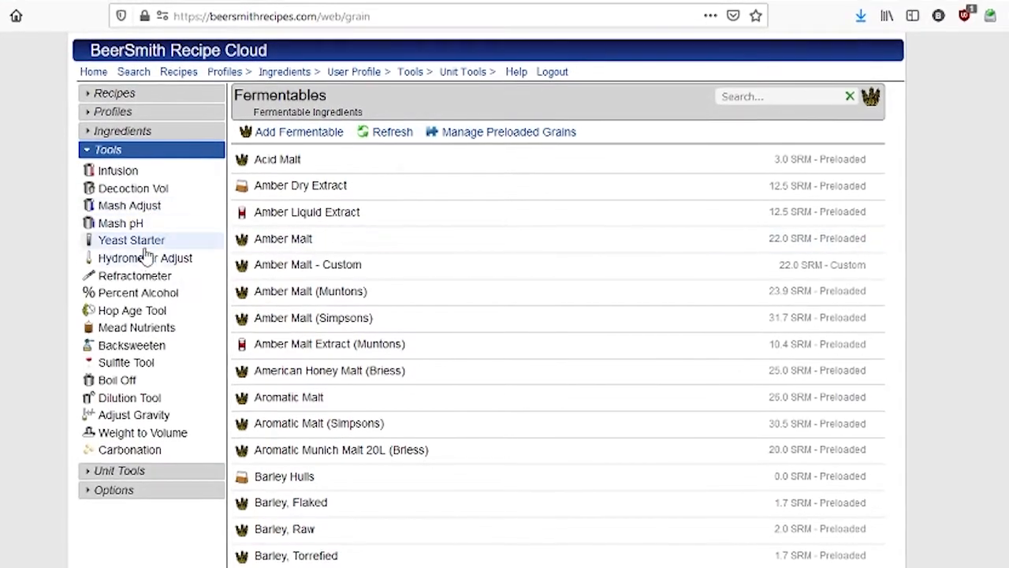
click(132, 362)
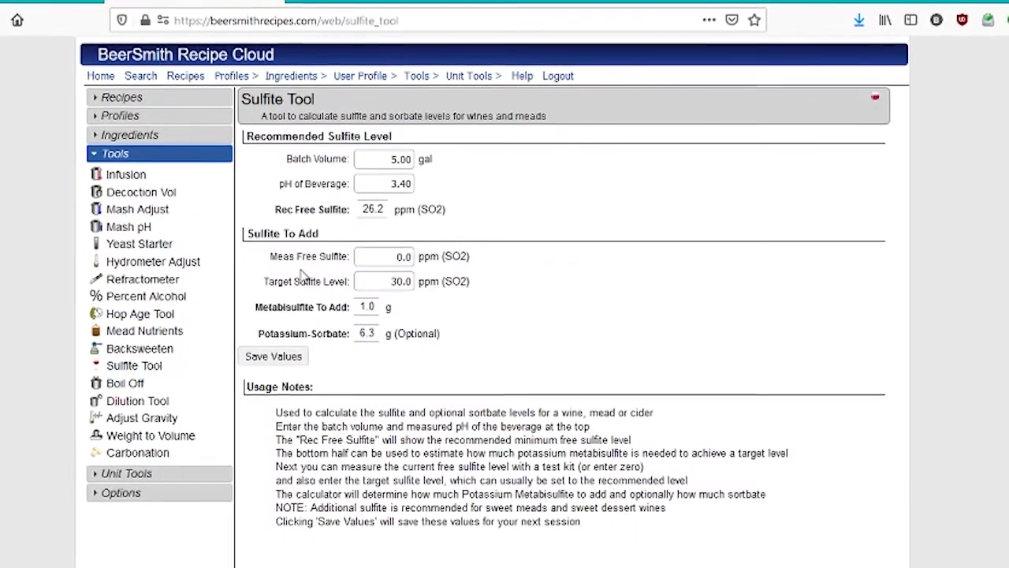
click(134, 226)
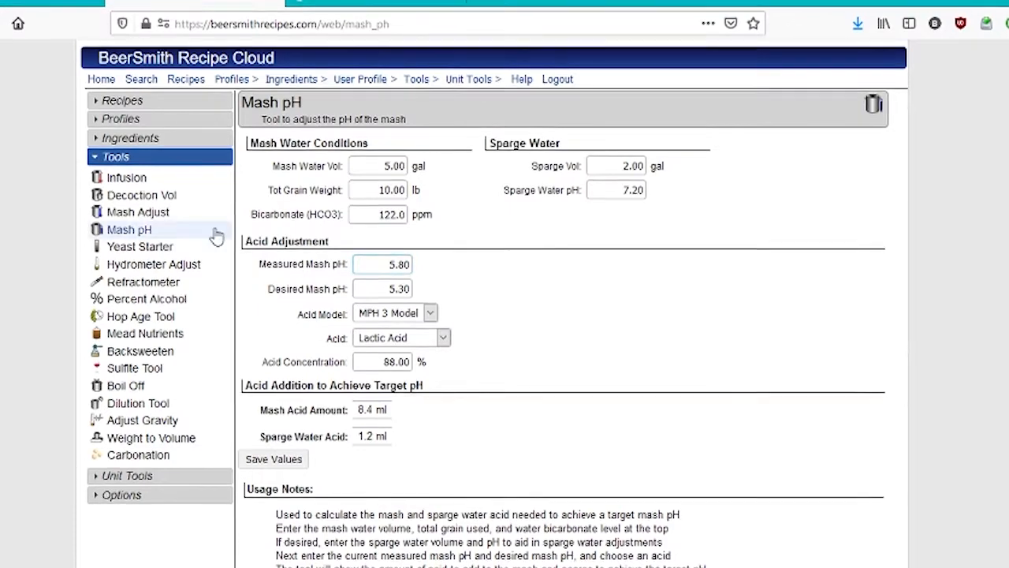
click(225, 197)
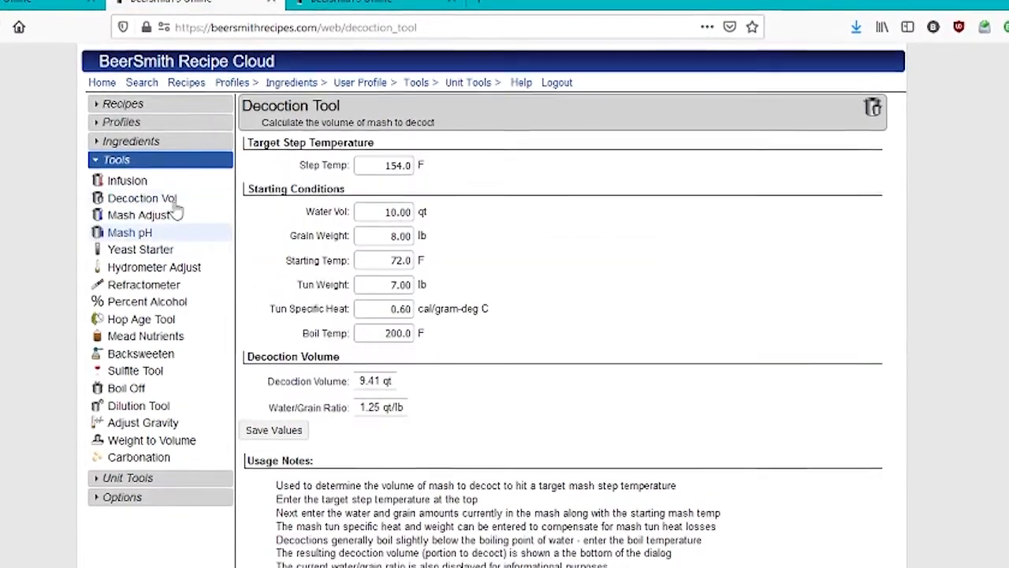
View the Weight Units converter and open the Specific Gravity converter in a separate browser tab.
click(150, 480)
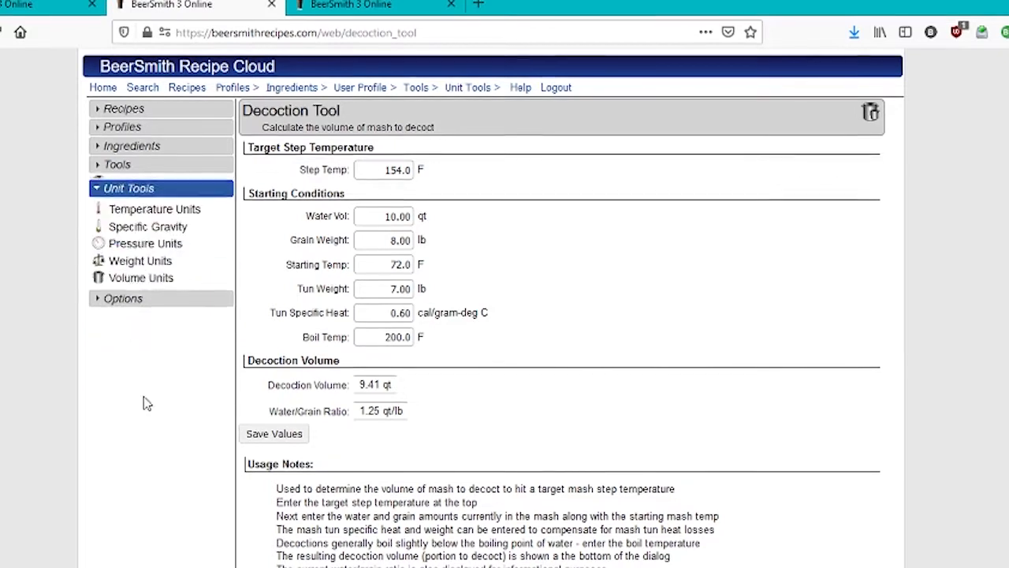
click(140, 256)
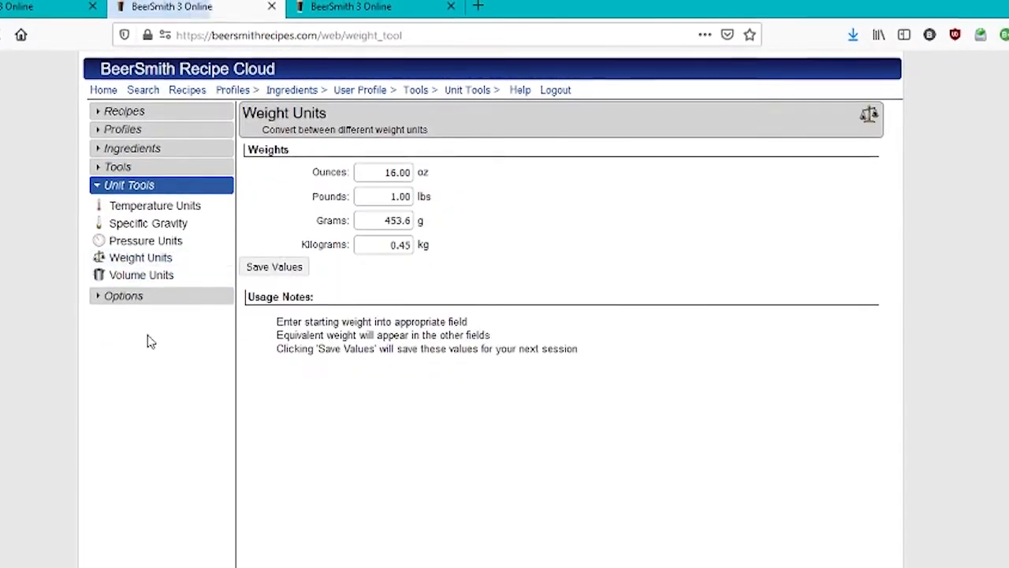
middle_click(157, 231)
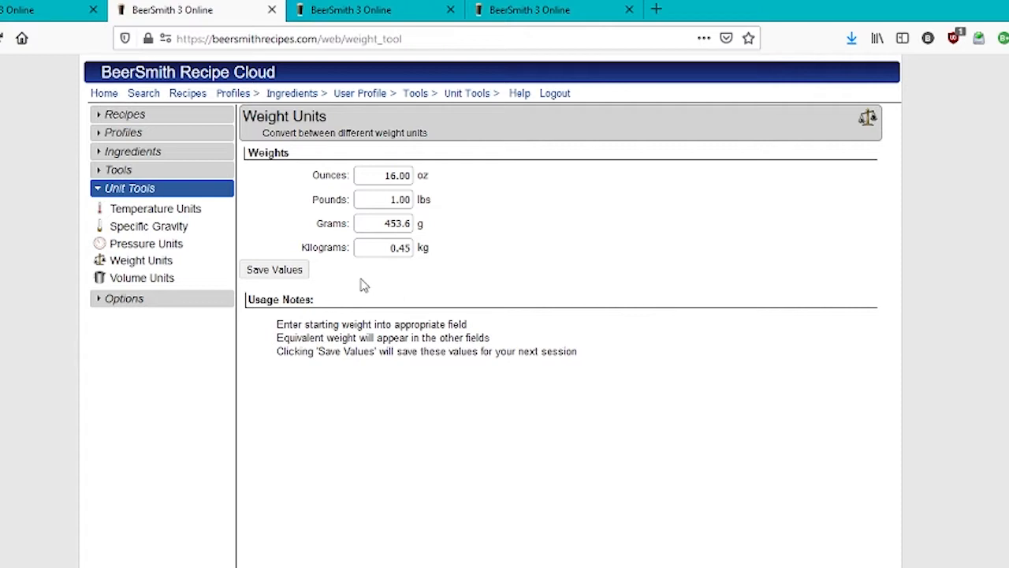
click(355, 18)
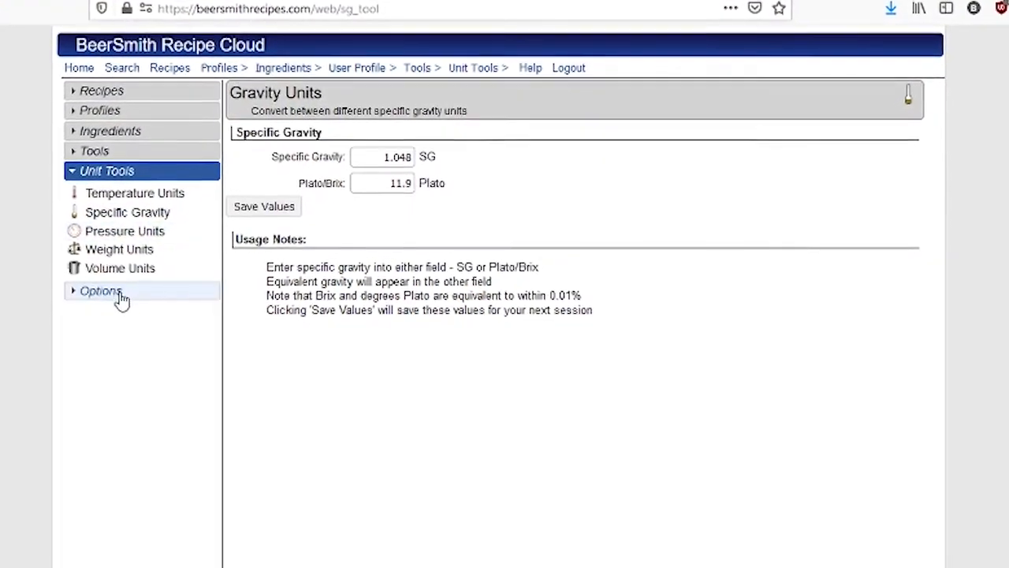
Open the unit settings to review the overall and individual measurement units.
click(117, 297)
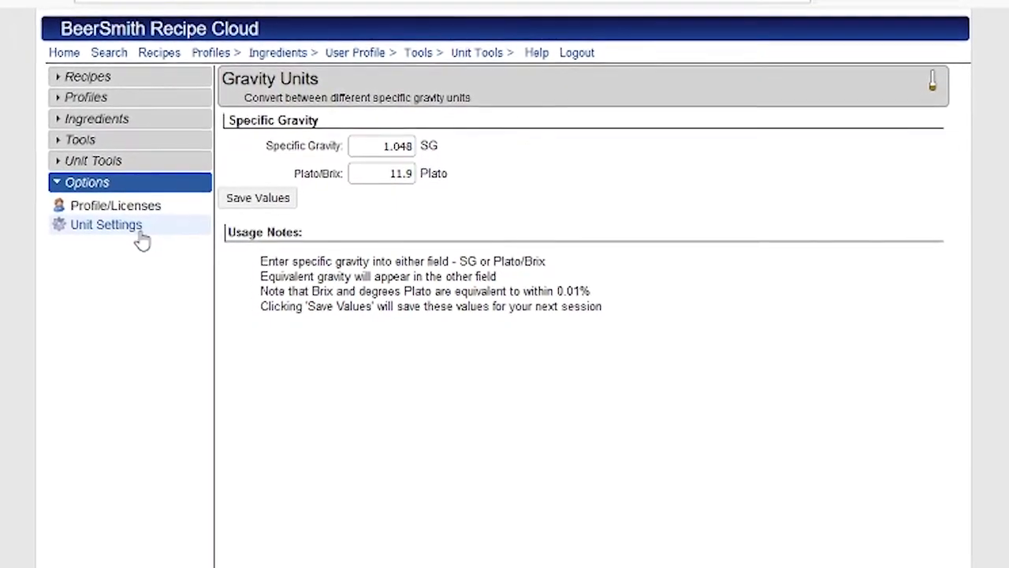
click(189, 236)
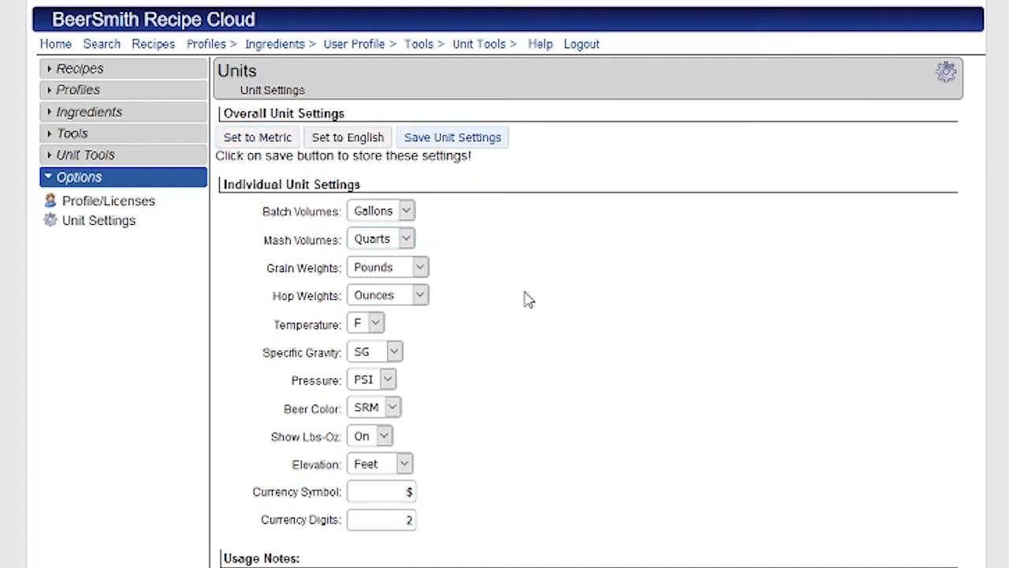
Return to the recipe list and view the available actions for BeerSmith's Dry Irish Stout, closing them without choosing any.
click(150, 72)
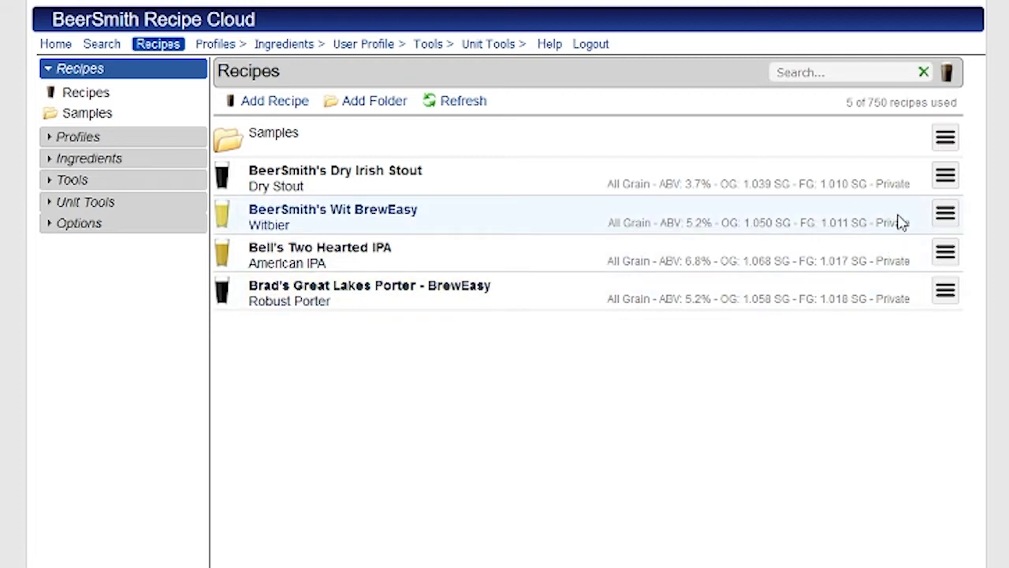
click(946, 178)
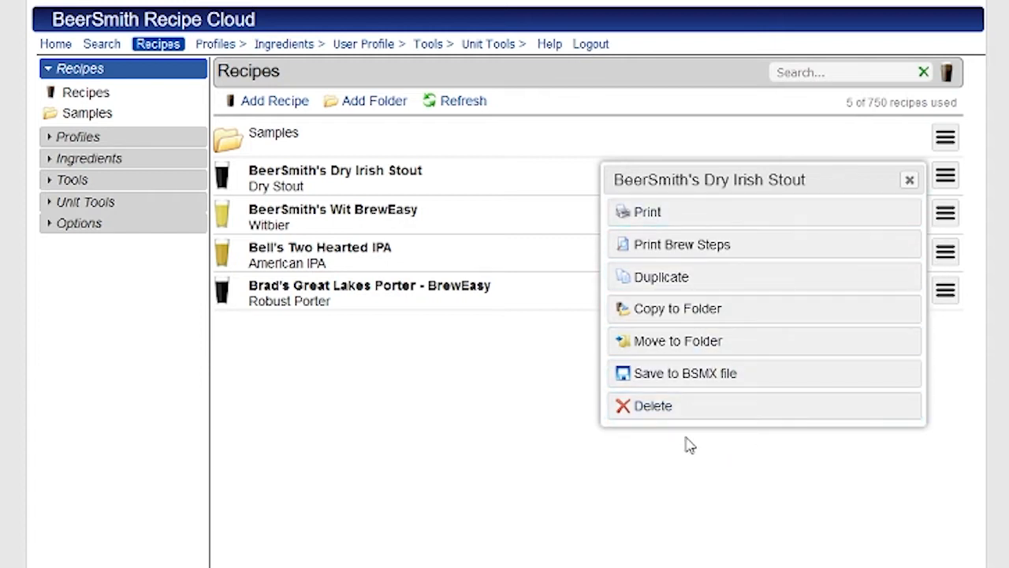
click(591, 485)
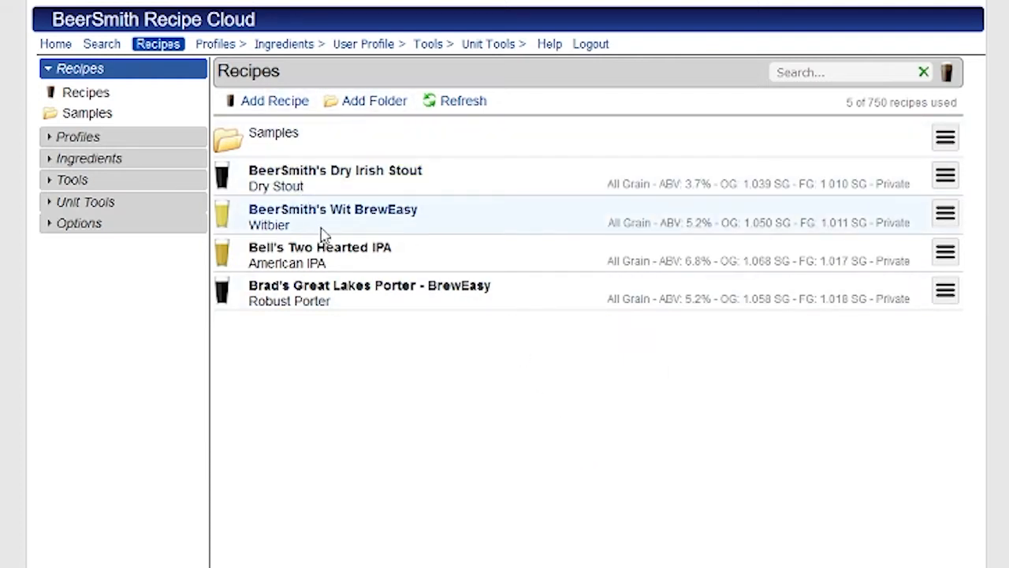
Open the Great Lakes Porter - BrewEasy recipe and inspect the name and brewer fields of its design.
click(752, 293)
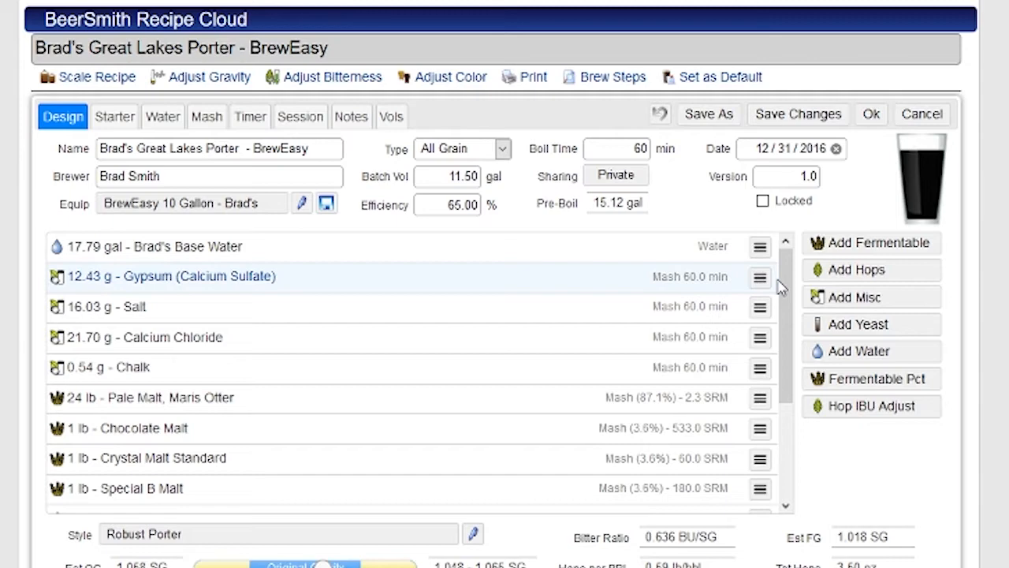
click(306, 152)
click(126, 172)
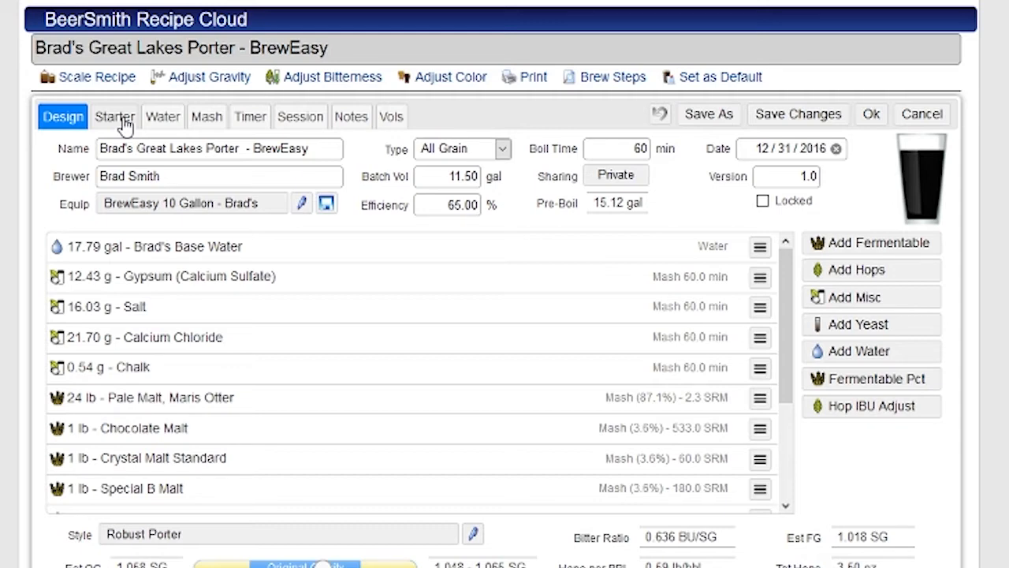
click(249, 179)
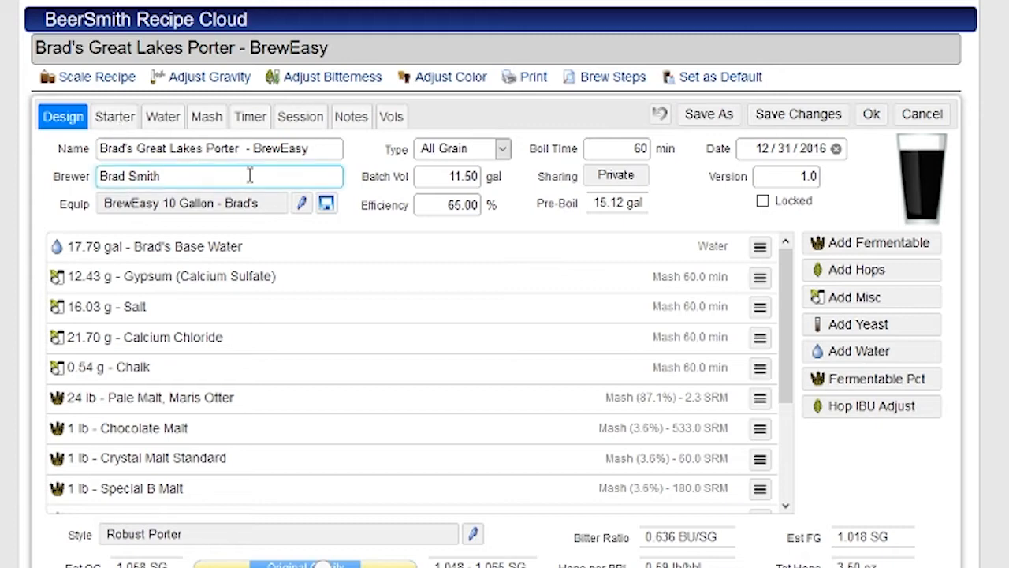
Look through the porter recipe's Starter, Water, Mash, Timer, Session, Notes and Vols sections and return to its Design section.
click(114, 125)
click(162, 122)
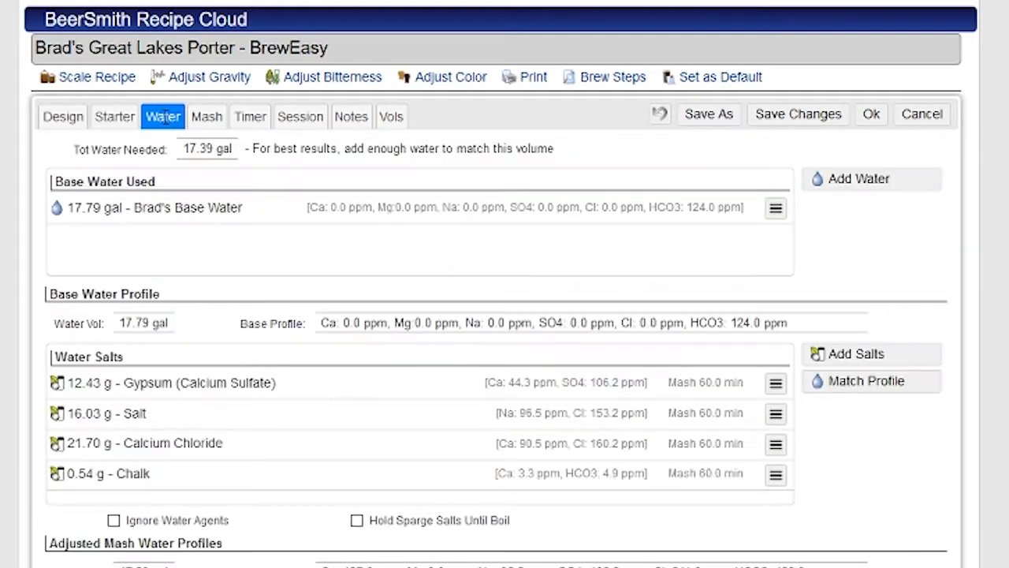
click(212, 120)
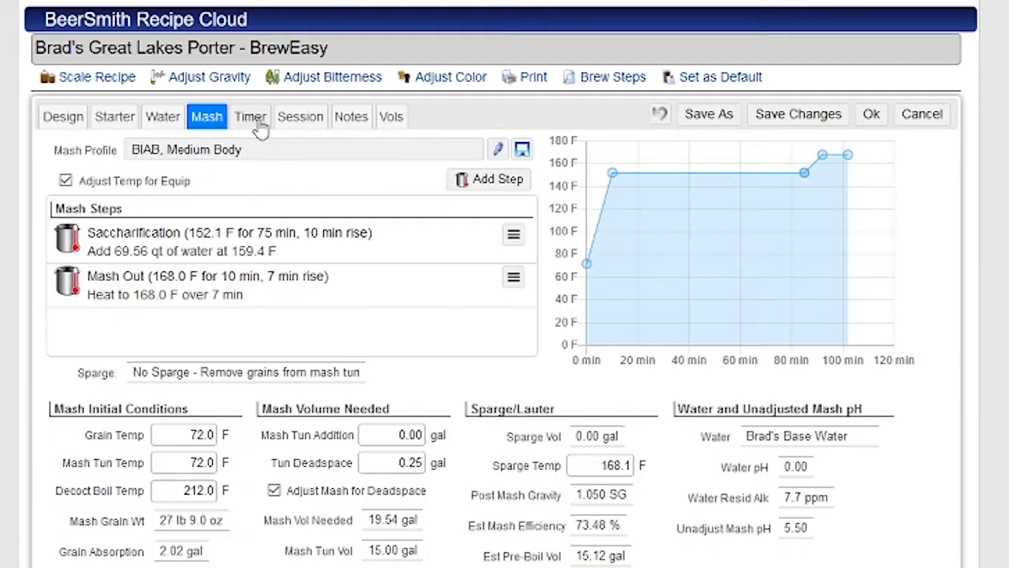
click(260, 119)
click(304, 123)
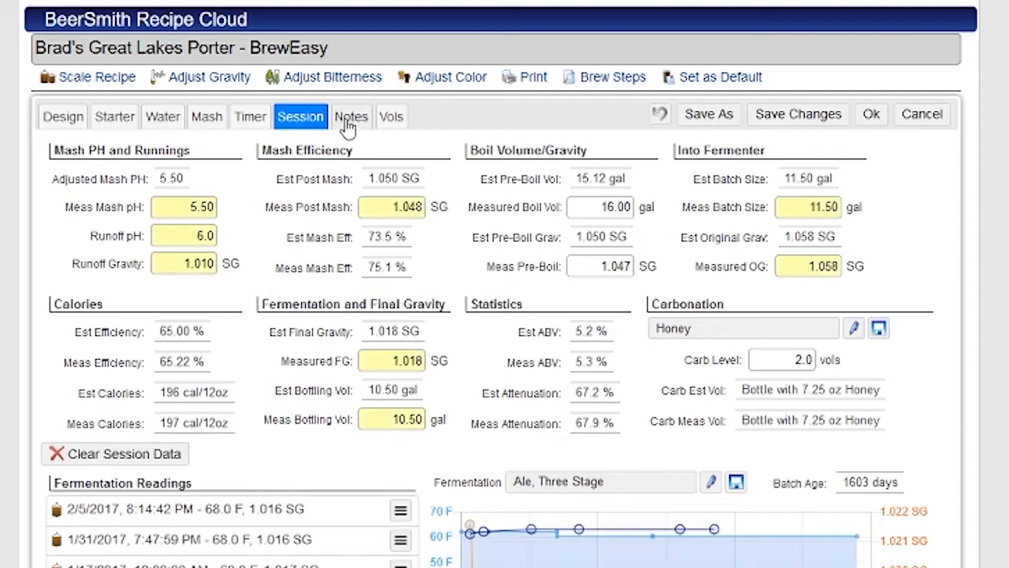
click(348, 125)
click(388, 126)
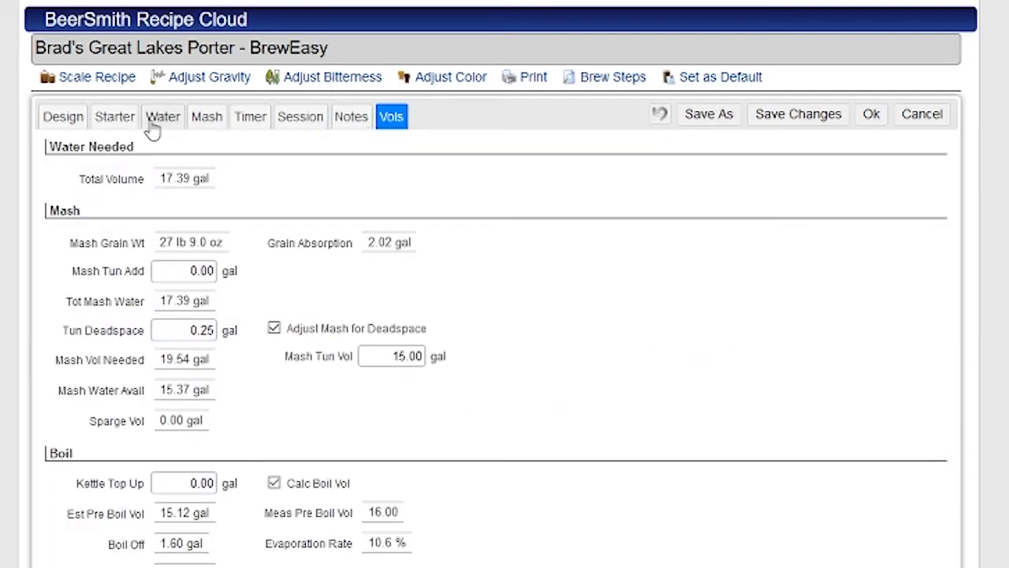
click(71, 121)
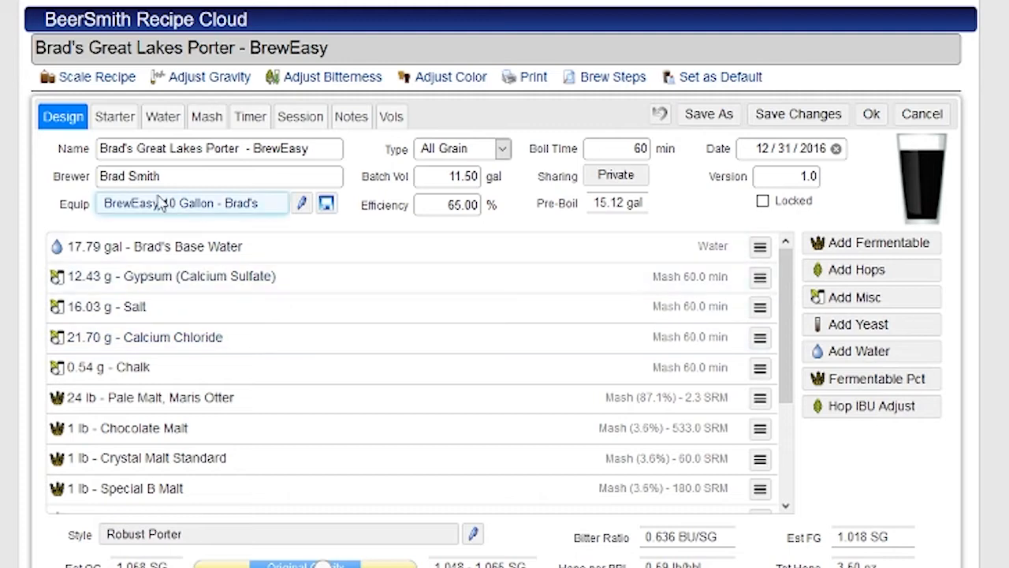
View the recipe scaling options and try a new original gravity of 1.073 SG, cancelling both dialogs.
click(106, 77)
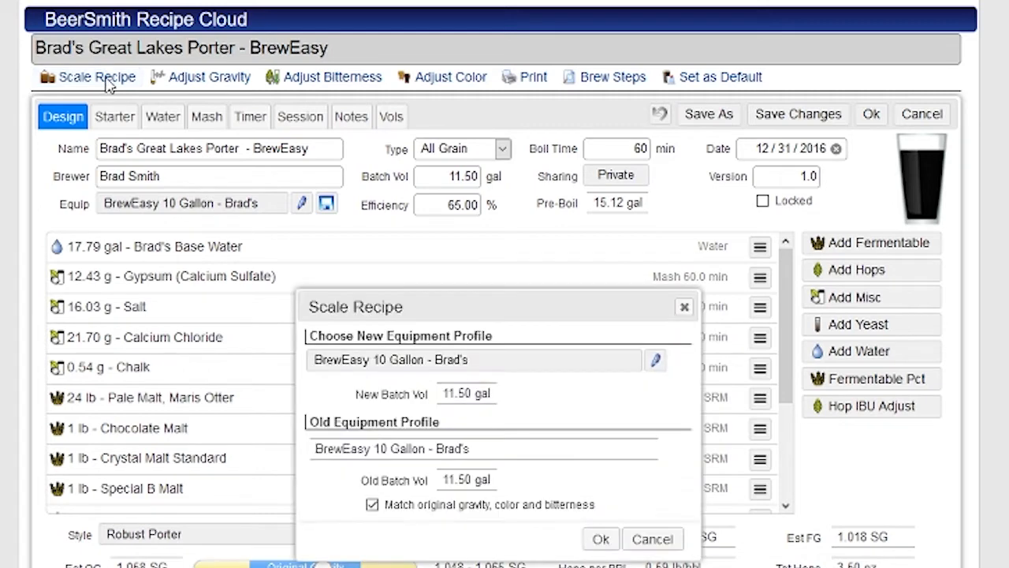
click(655, 539)
click(235, 81)
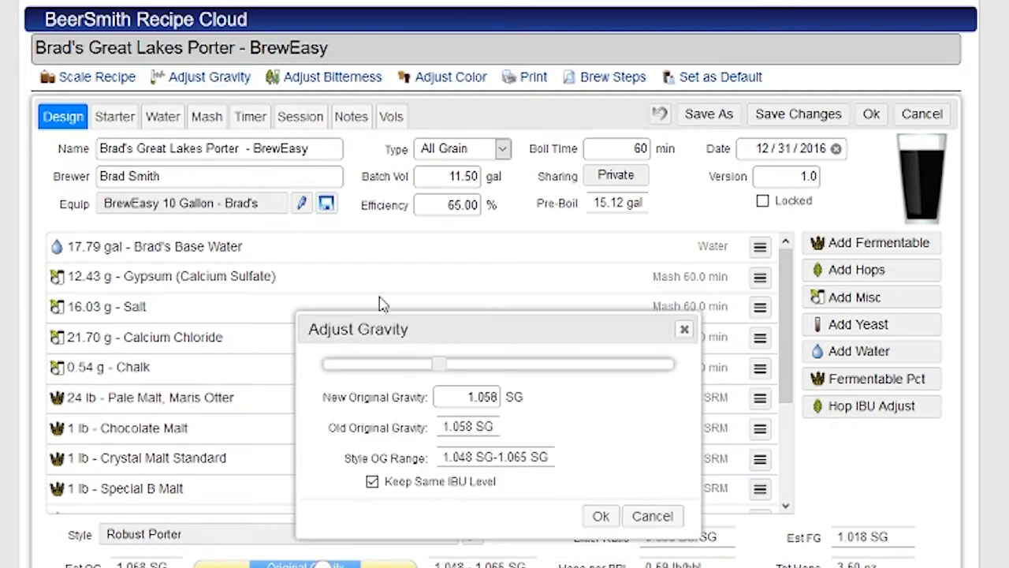
drag(446, 369, 473, 368)
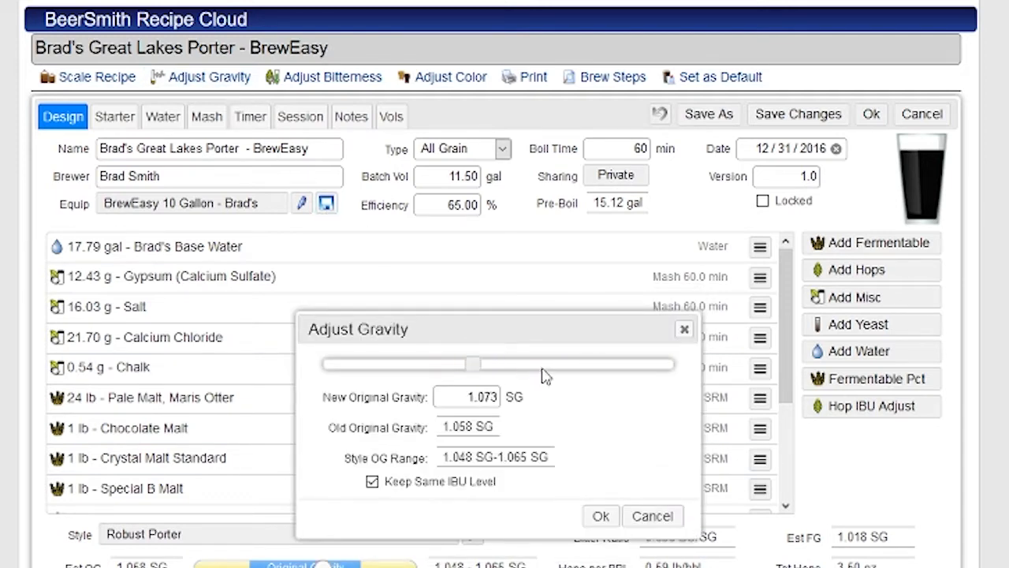
click(653, 516)
Try moving the recipe's bitterness adjustment and cancel it.
click(316, 82)
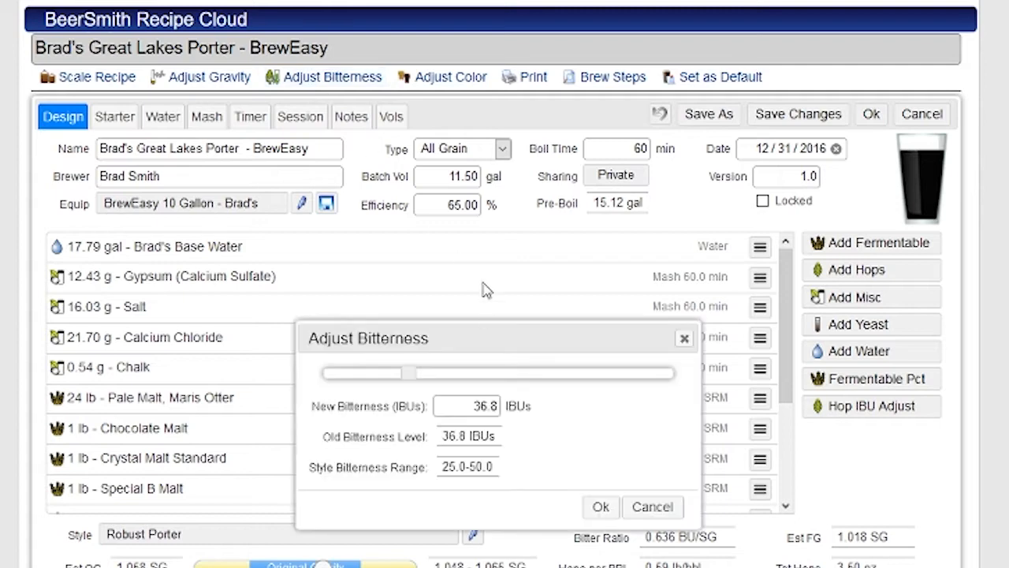
drag(434, 371, 405, 363)
click(652, 507)
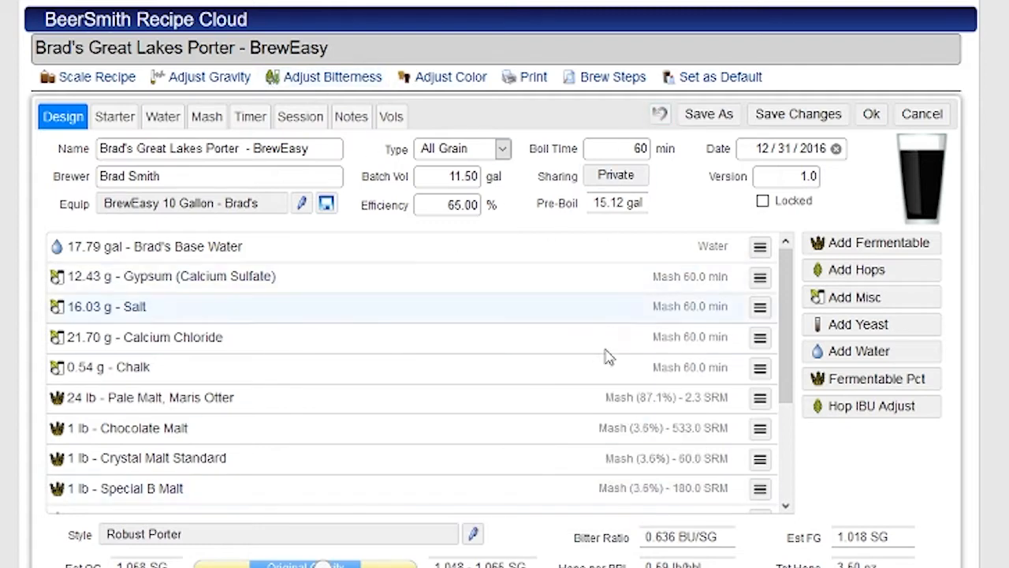
View the option that makes this recipe the default for all new recipes and cancel it.
click(462, 206)
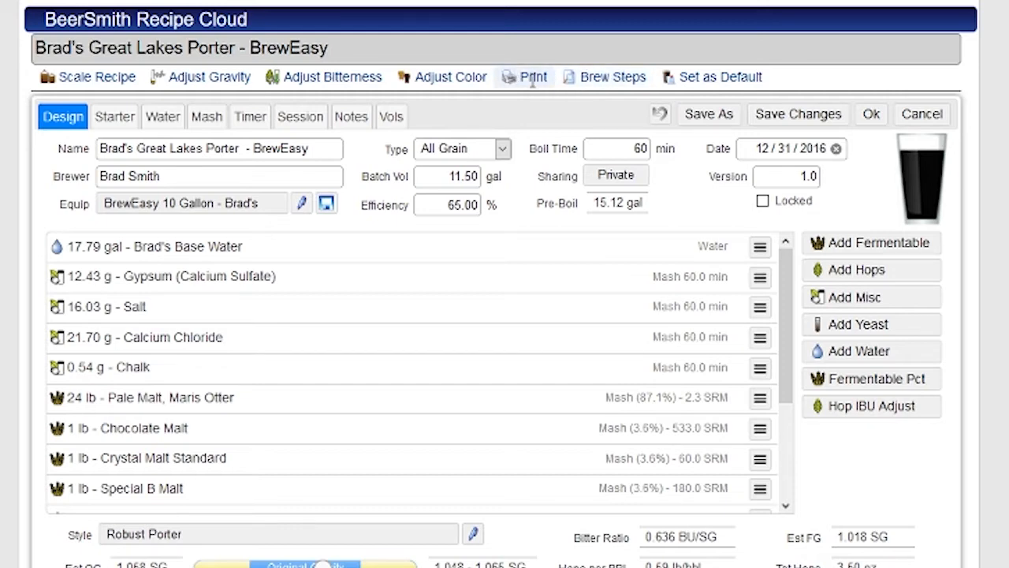
click(730, 77)
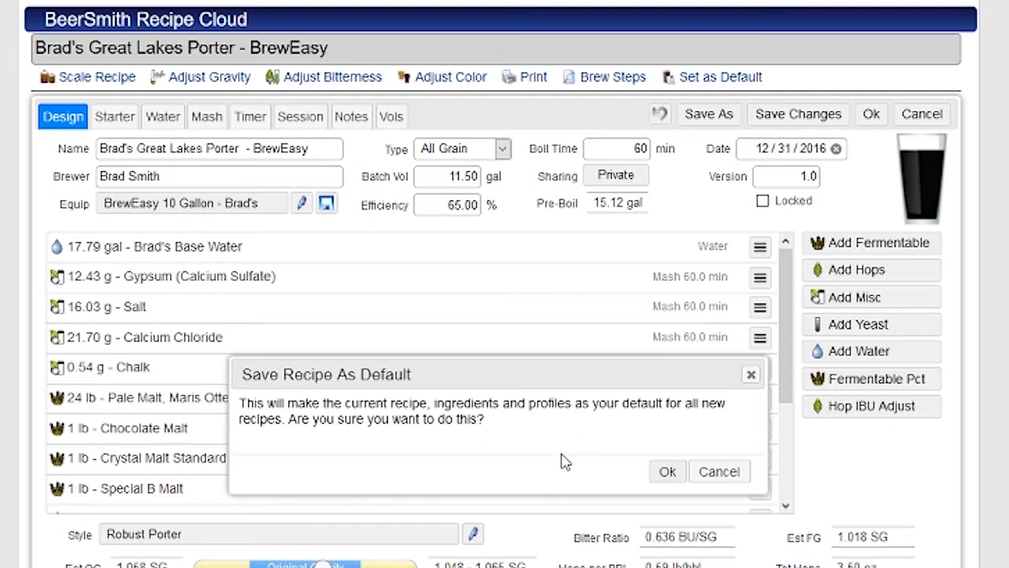
click(716, 473)
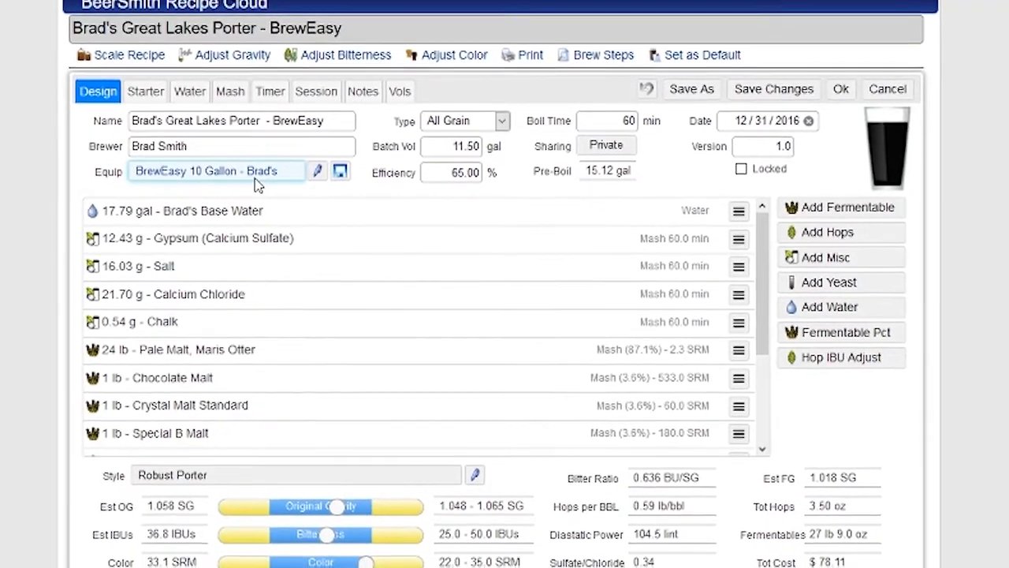
Browse the available equipment profiles and the preloaded equipment groups, leaving the recipe's equipment selection unchanged.
click(260, 181)
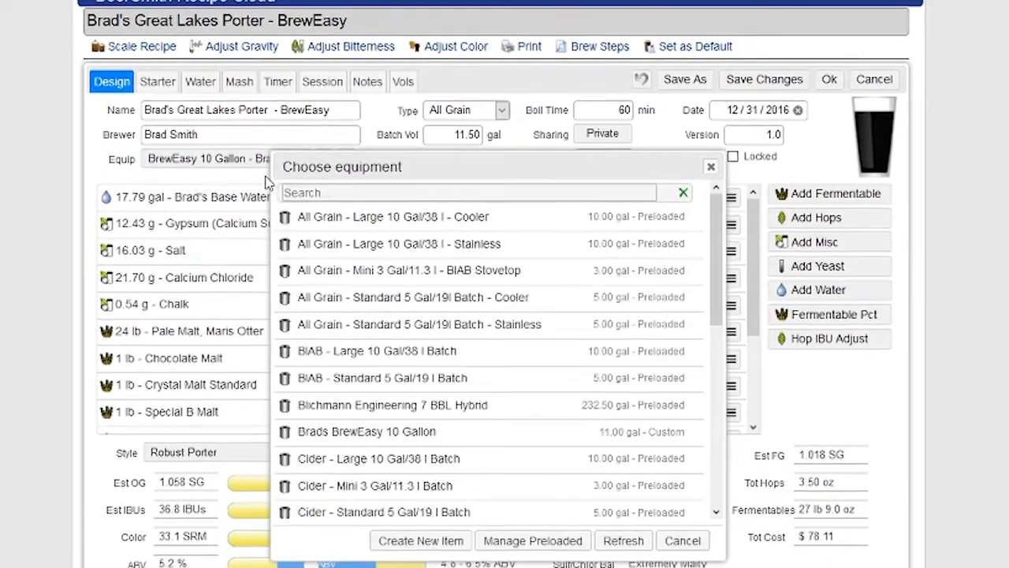
scroll(526, 399, down, 5)
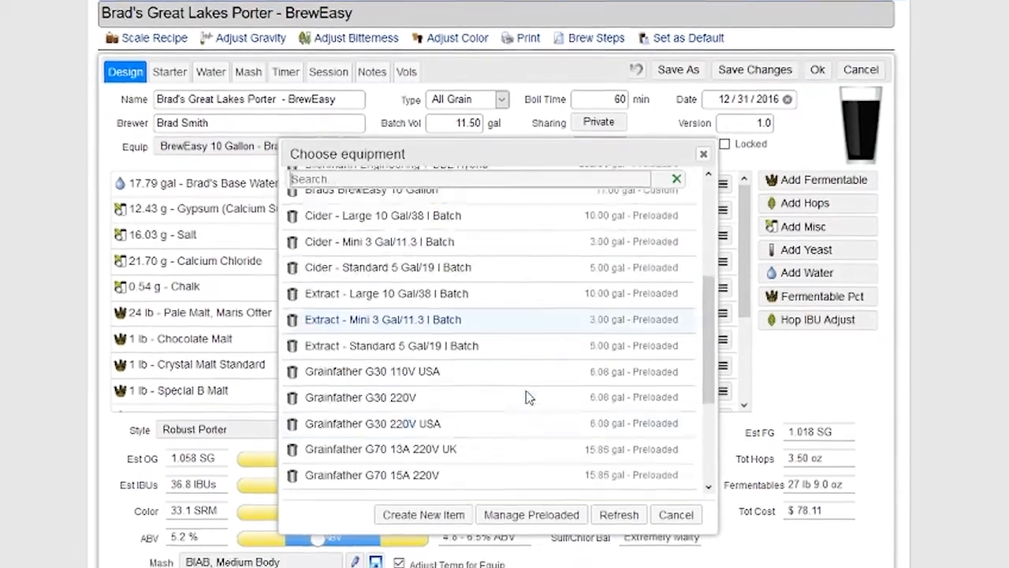
scroll(528, 393, down, 3)
click(531, 511)
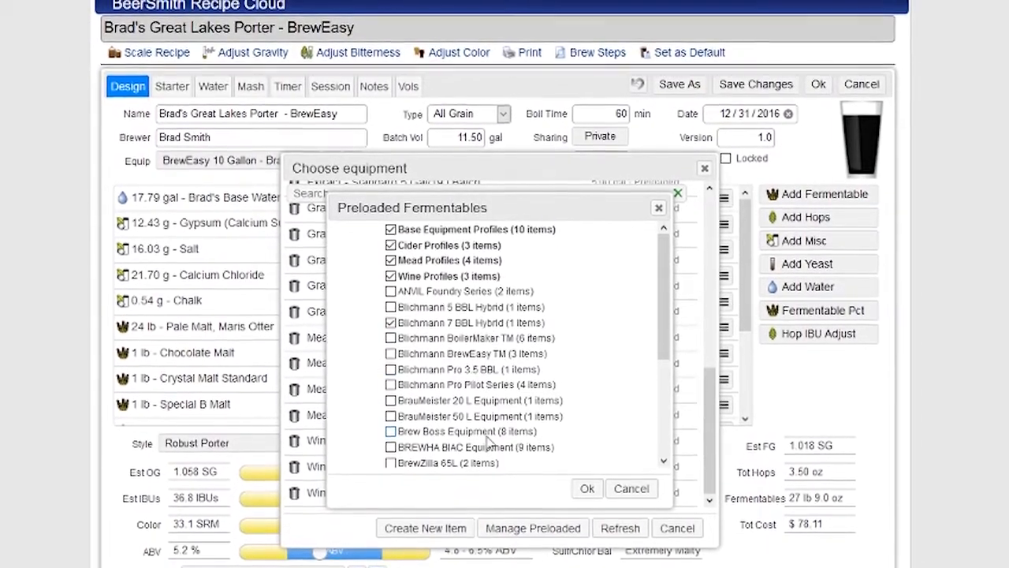
click(631, 490)
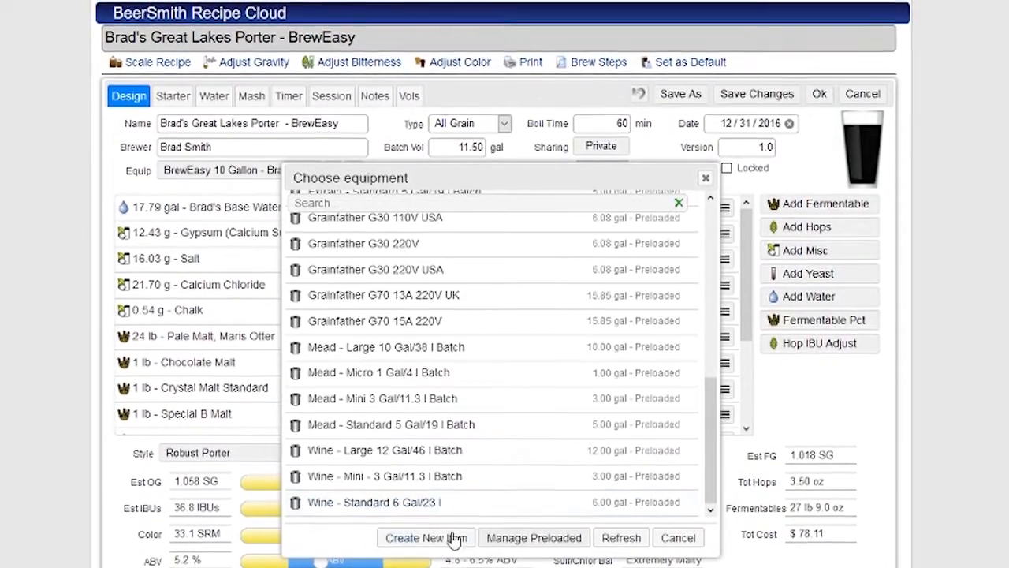
click(455, 530)
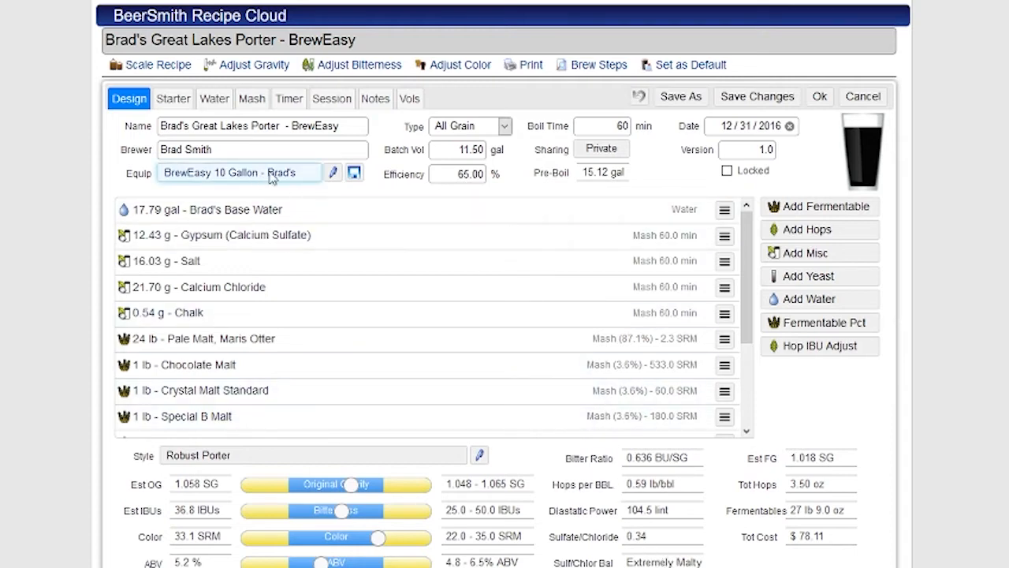
Review the details of the recipe's BrewEasy 10 Gallon equipment profile and save it to the equipment profile list.
click(333, 174)
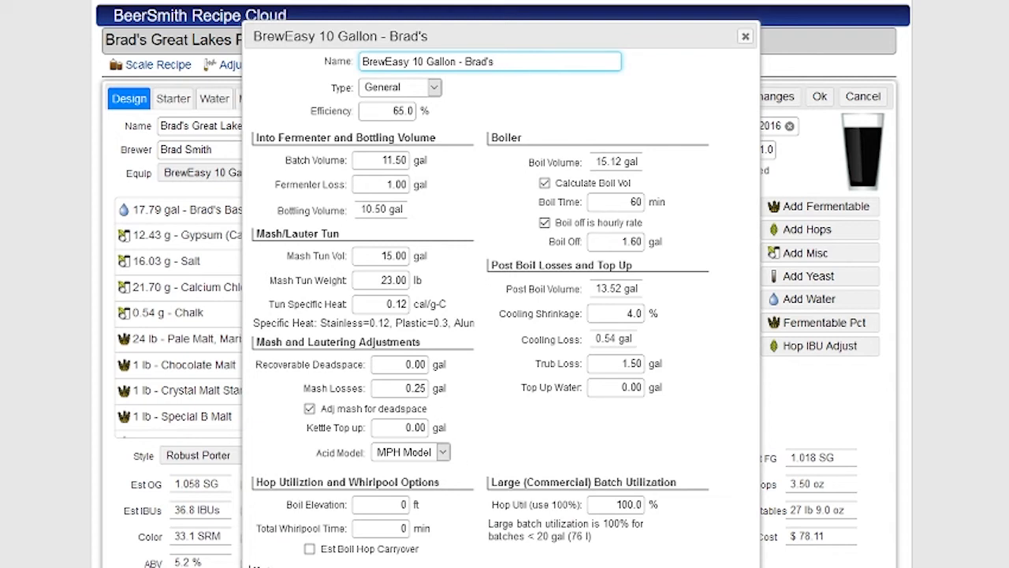
key(Escape)
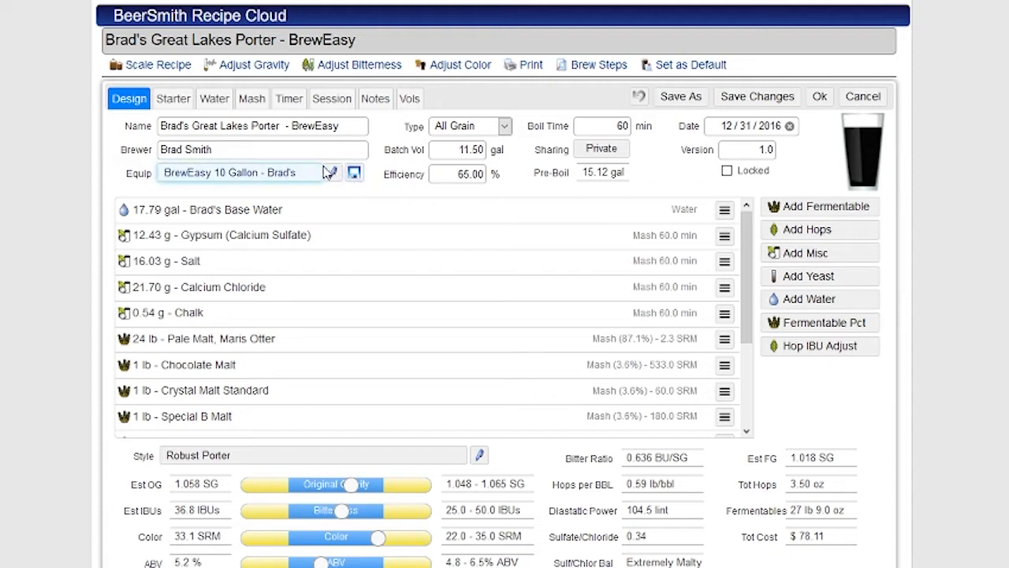
click(359, 174)
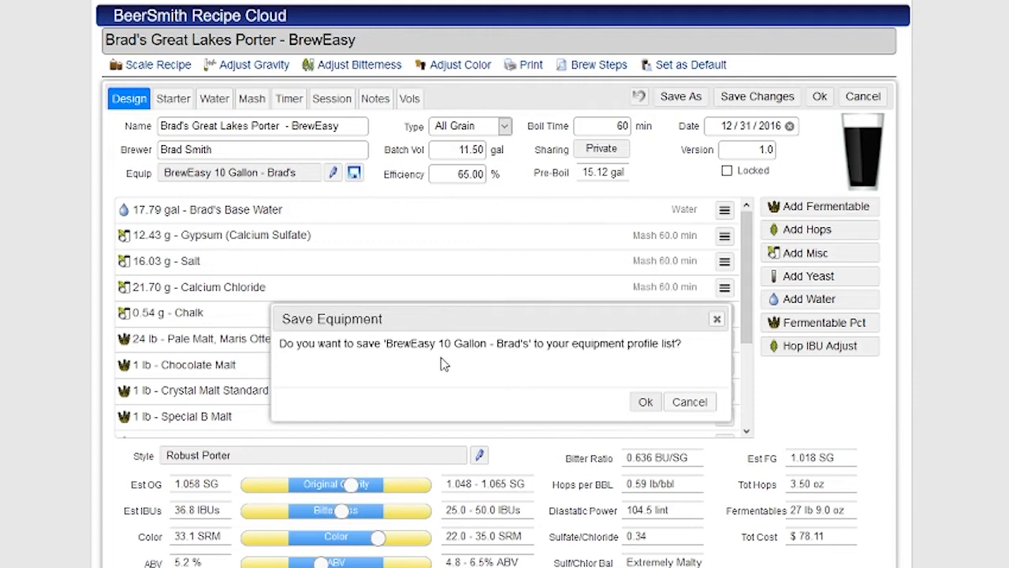
click(647, 403)
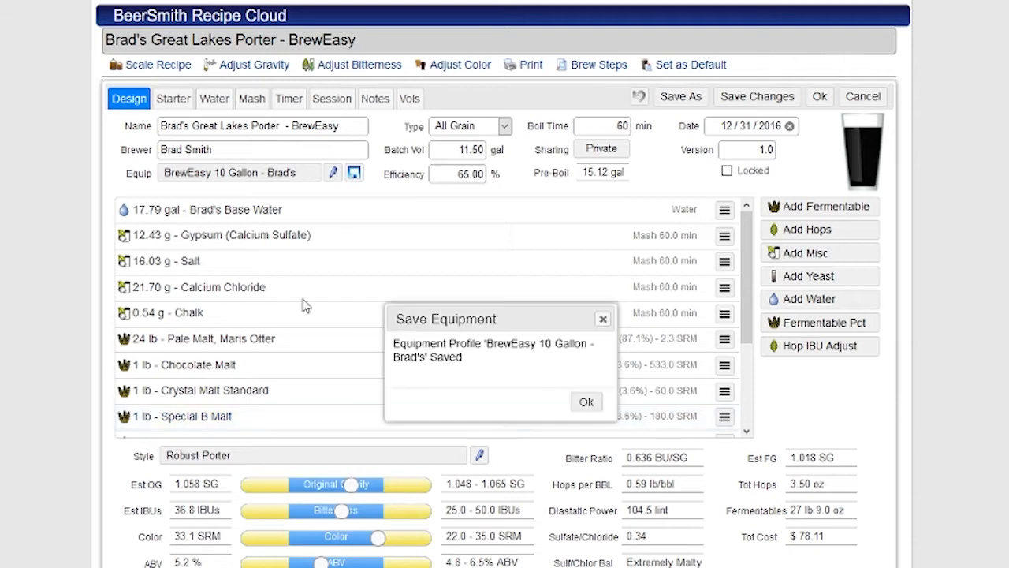
click(585, 401)
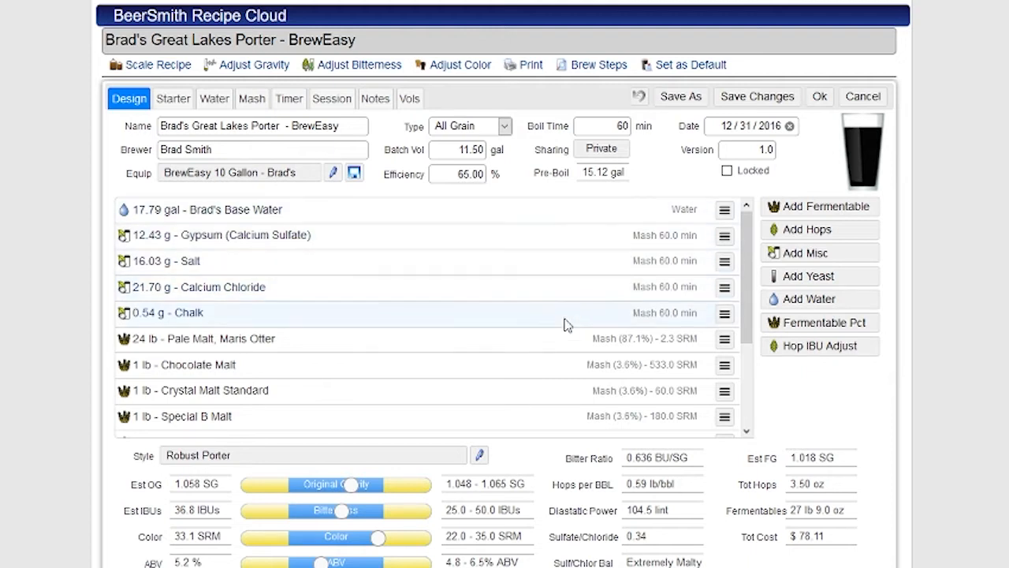
Inspect the Gypsum (Calcium Sulfate) amount, its full ingredient details and its available actions without changing anything.
double_click(459, 237)
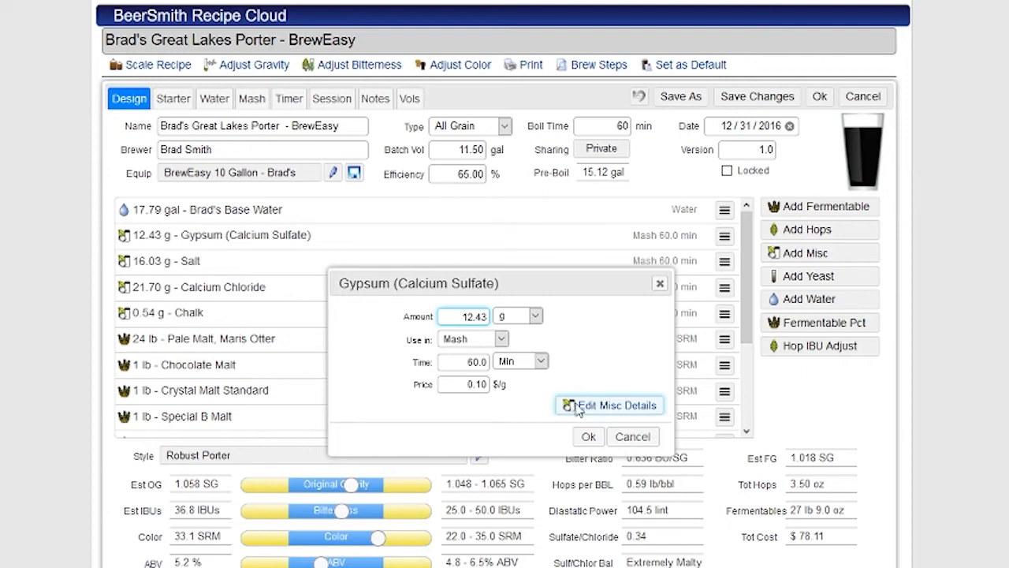
click(619, 411)
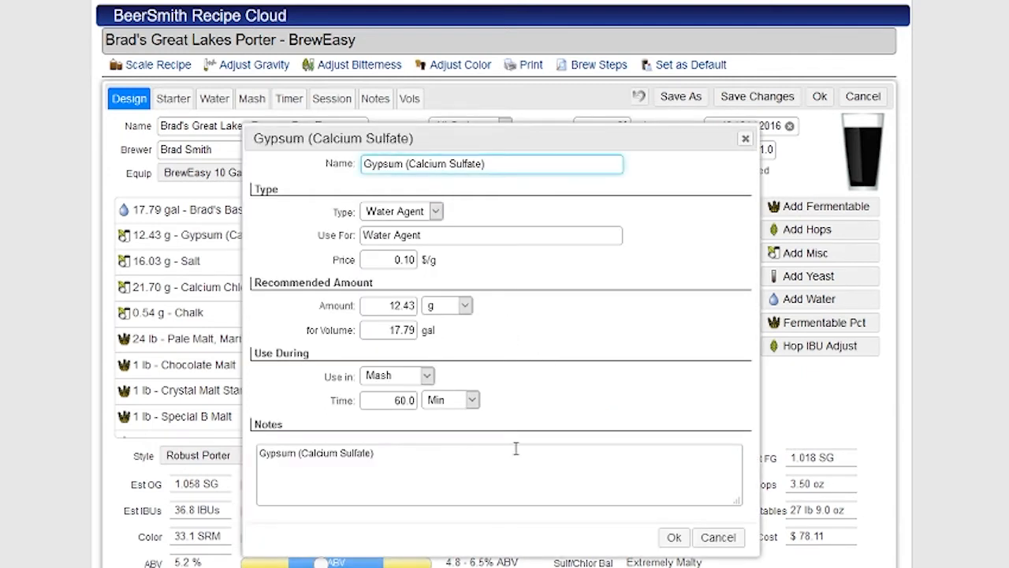
click(717, 537)
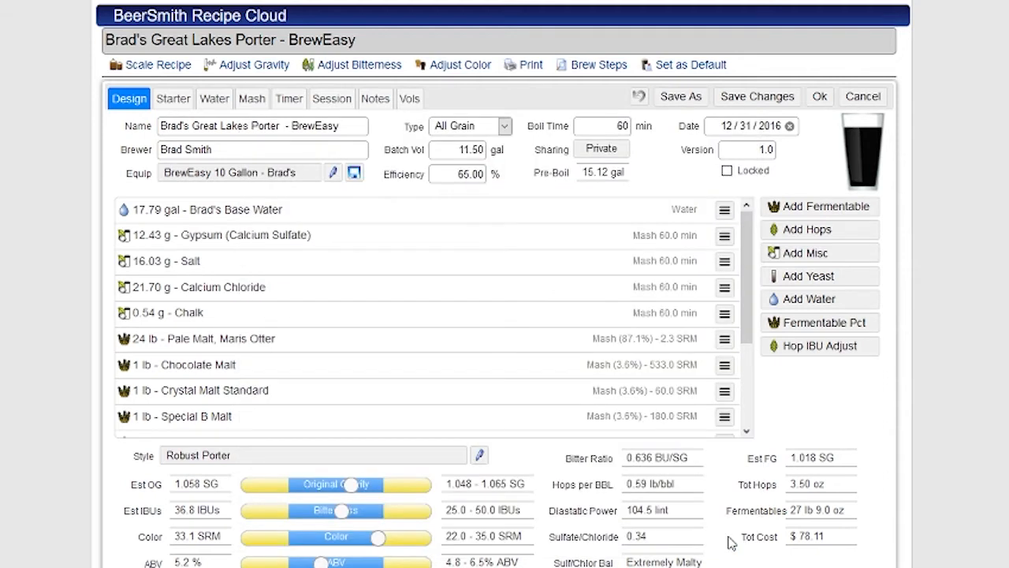
click(725, 237)
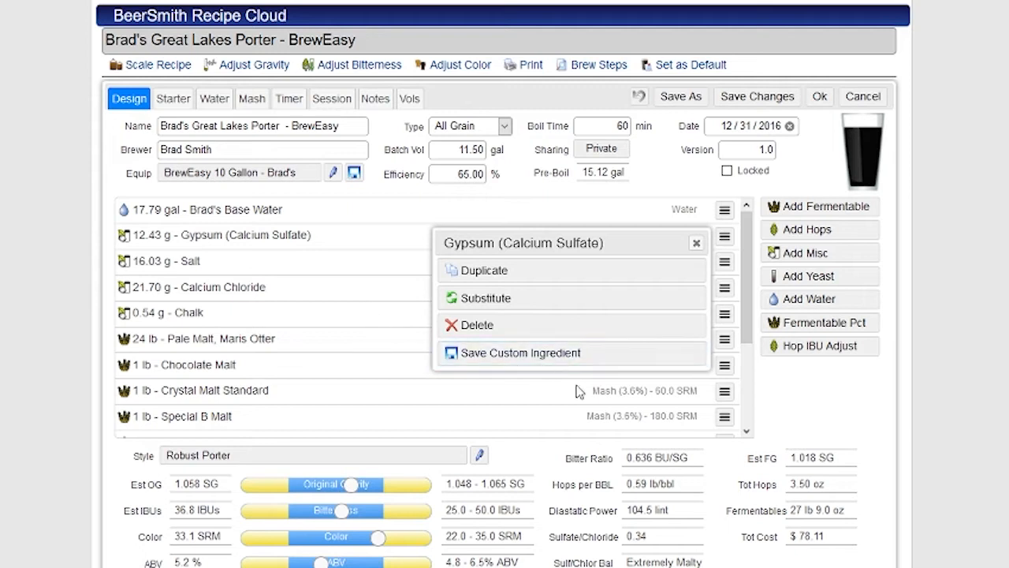
click(552, 411)
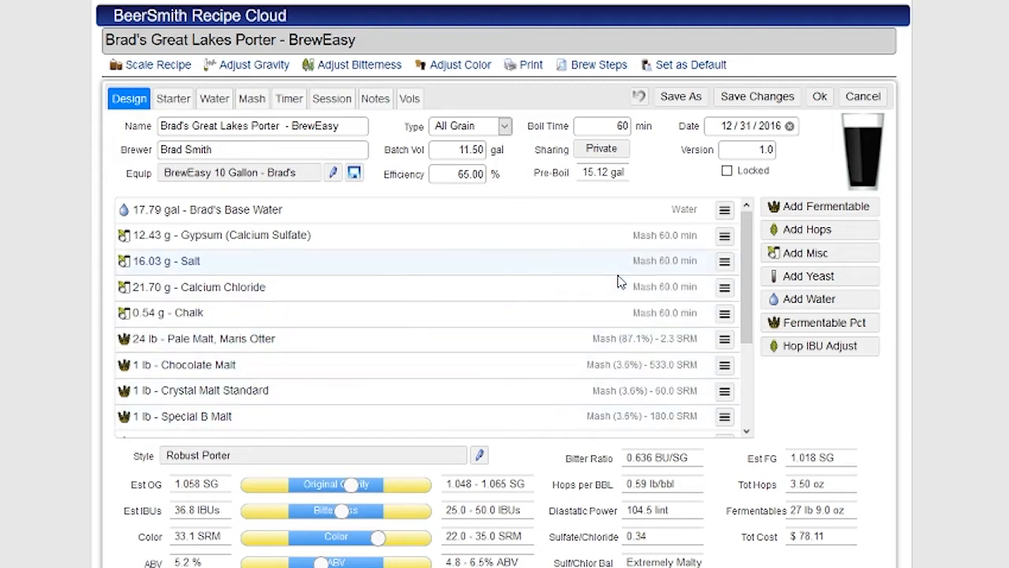
Inspect the amount, use and price settings of the Pale Malt, Maris Otter and close them unchanged.
scroll(635, 311, down, 3)
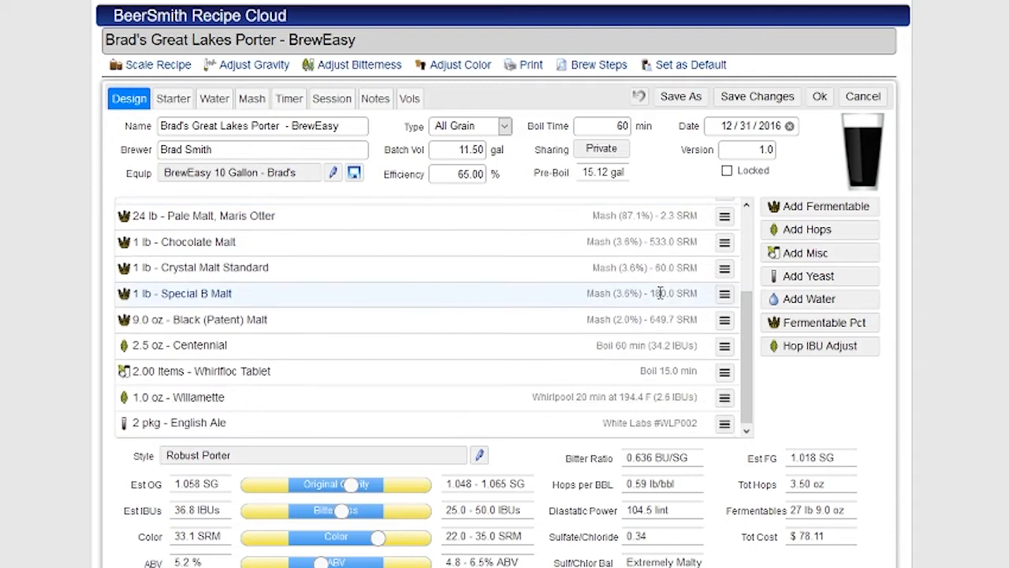
click(647, 227)
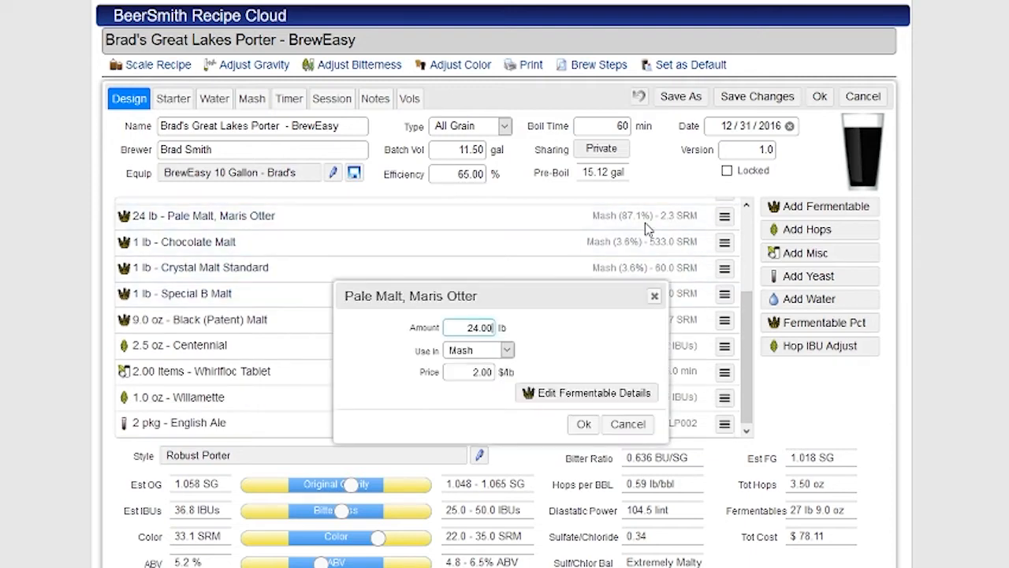
click(685, 423)
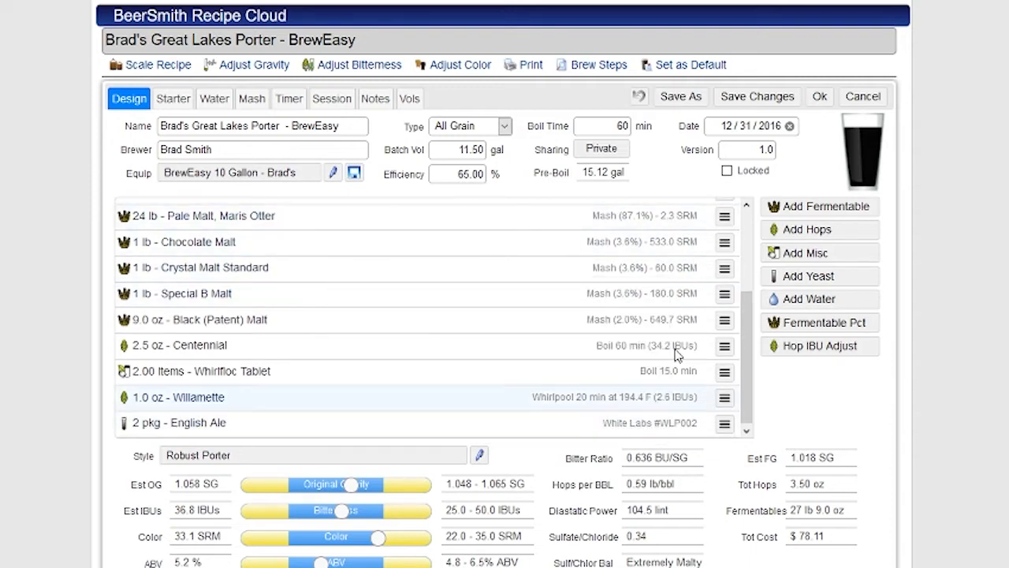
Delete the Pale Malt, Maris Otter from the recipe and undo the deletion.
click(725, 216)
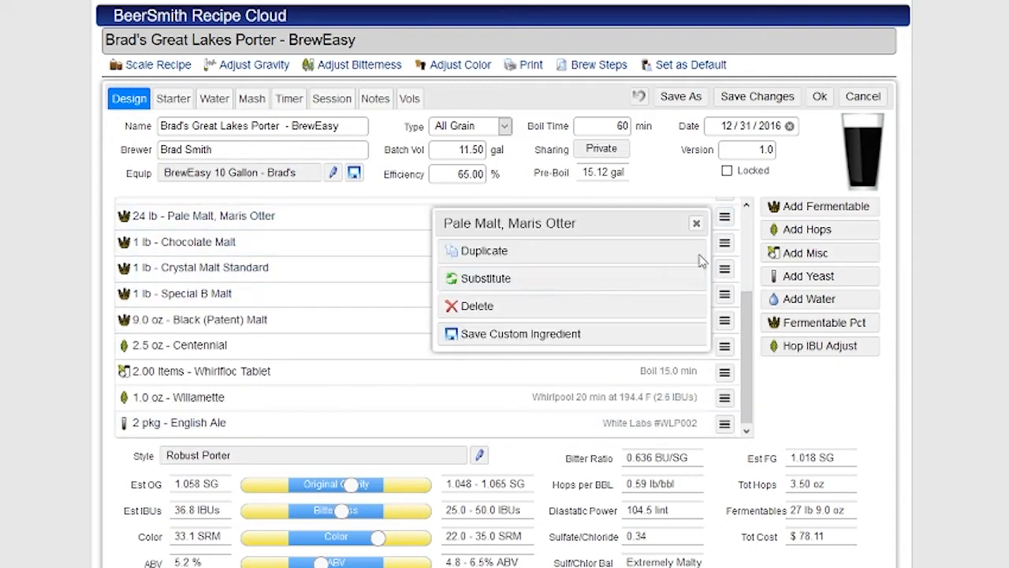
click(585, 316)
scroll(642, 308, up, 3)
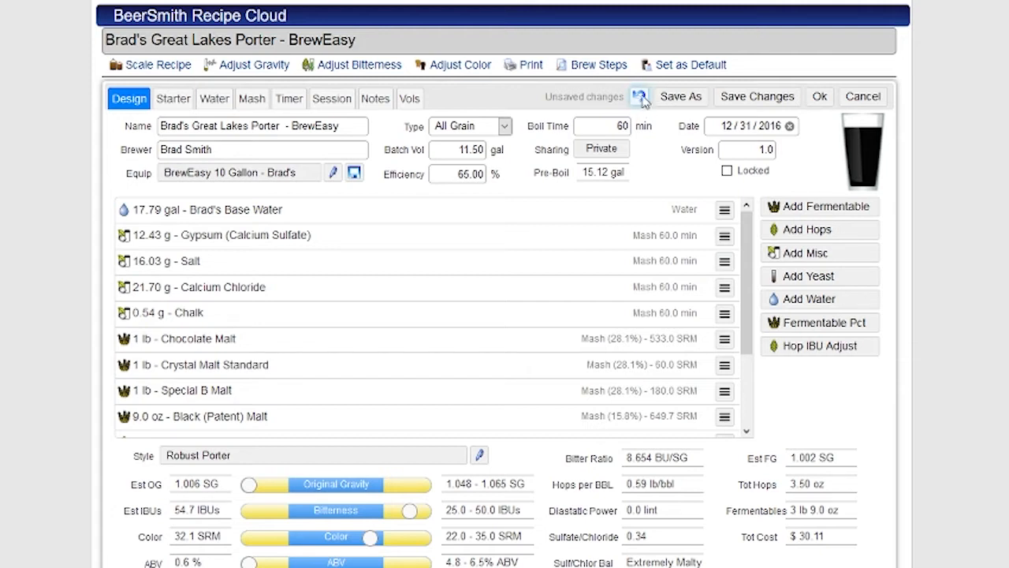
click(639, 97)
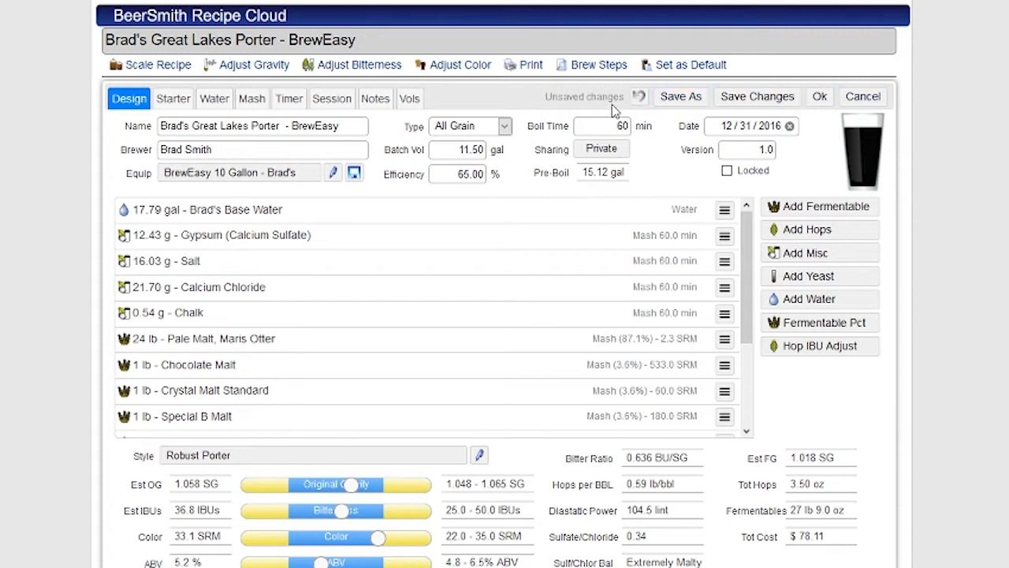
Save the changes to the porter recipe.
click(748, 104)
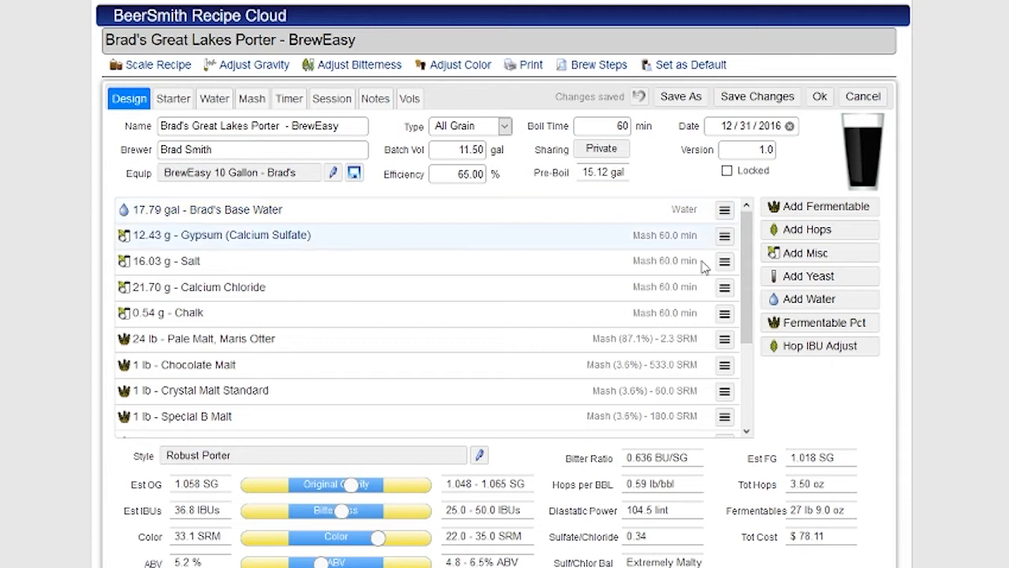
Inspect the fermentable percentages by weight and the hop bitterness adjustment in IBUs, cancelling both without changes.
click(828, 329)
drag(651, 258, 645, 229)
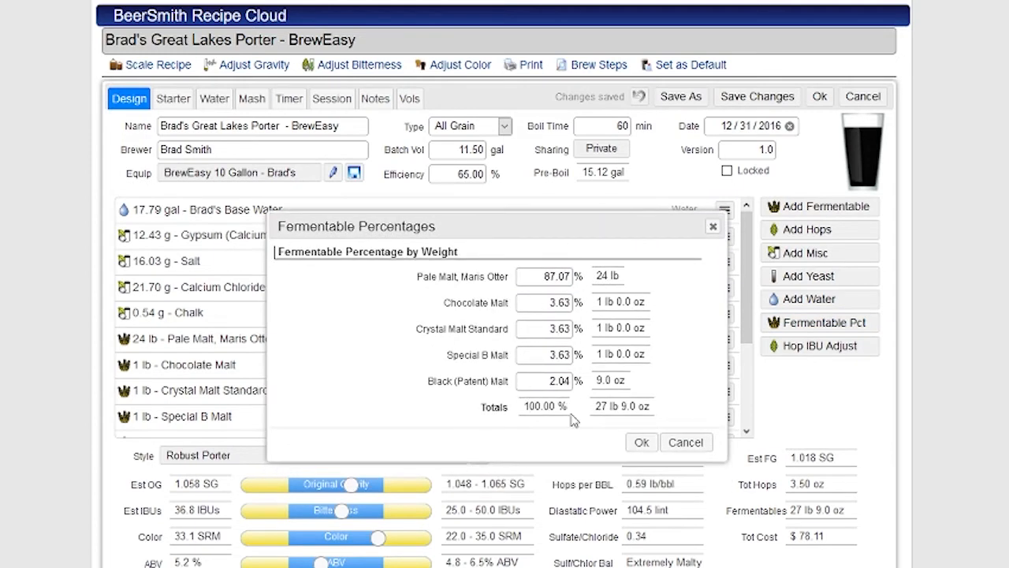
click(545, 297)
click(686, 443)
click(792, 353)
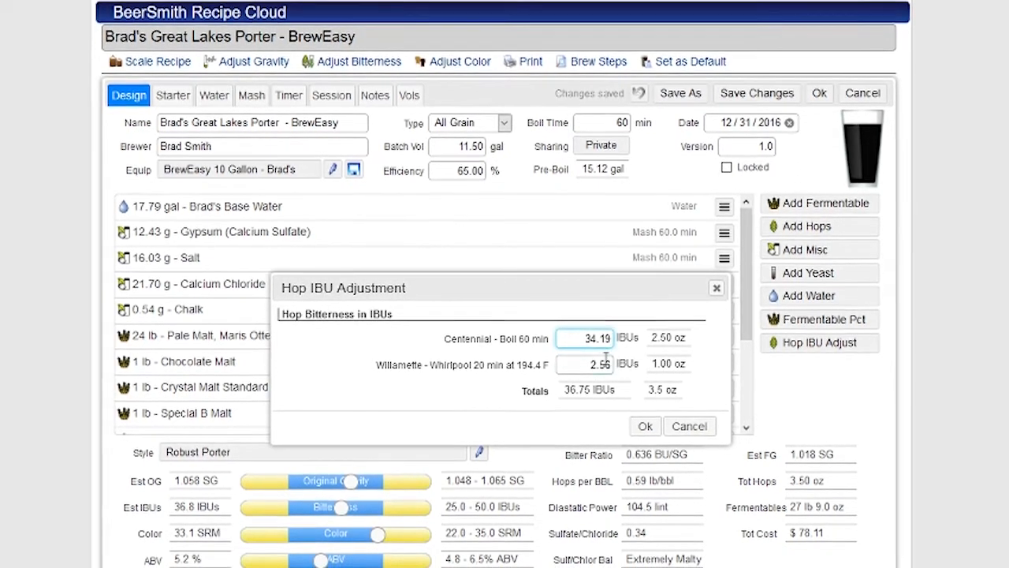
click(694, 427)
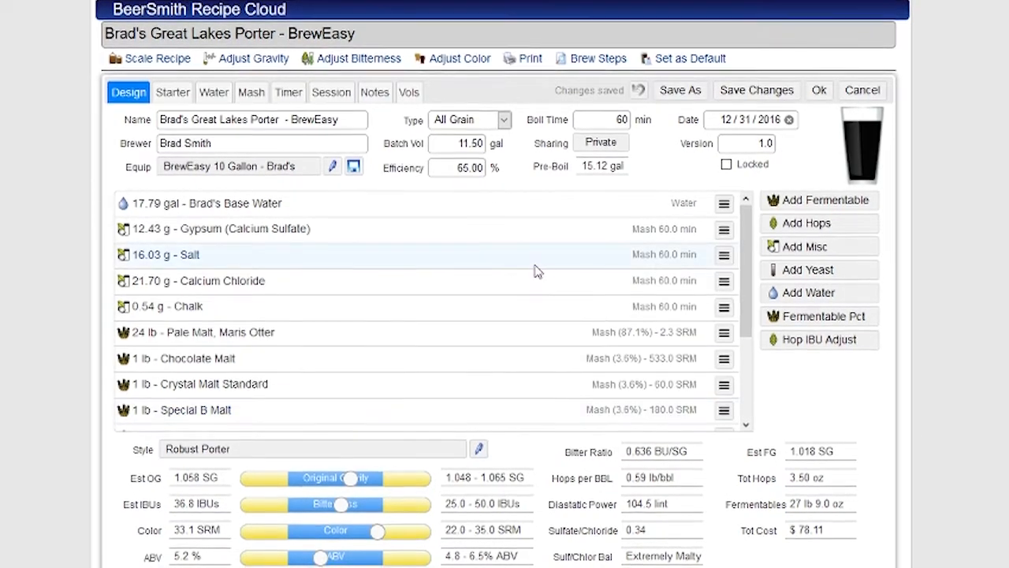
Examine the recipe's style comparison figures and the bitterness adjustment, leaving the bitterness unchanged.
scroll(536, 270, down, 2)
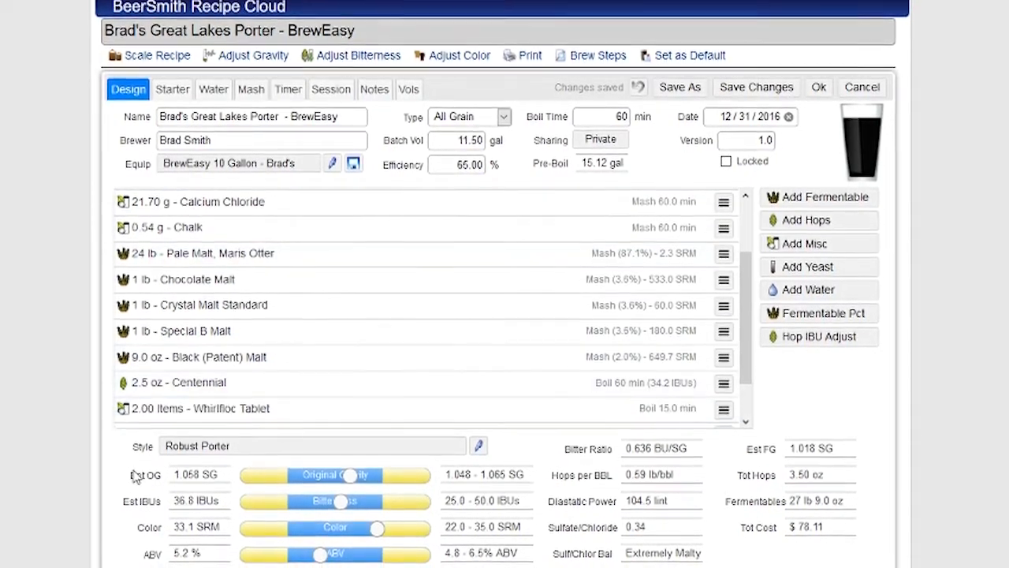
scroll(141, 474, down, 1)
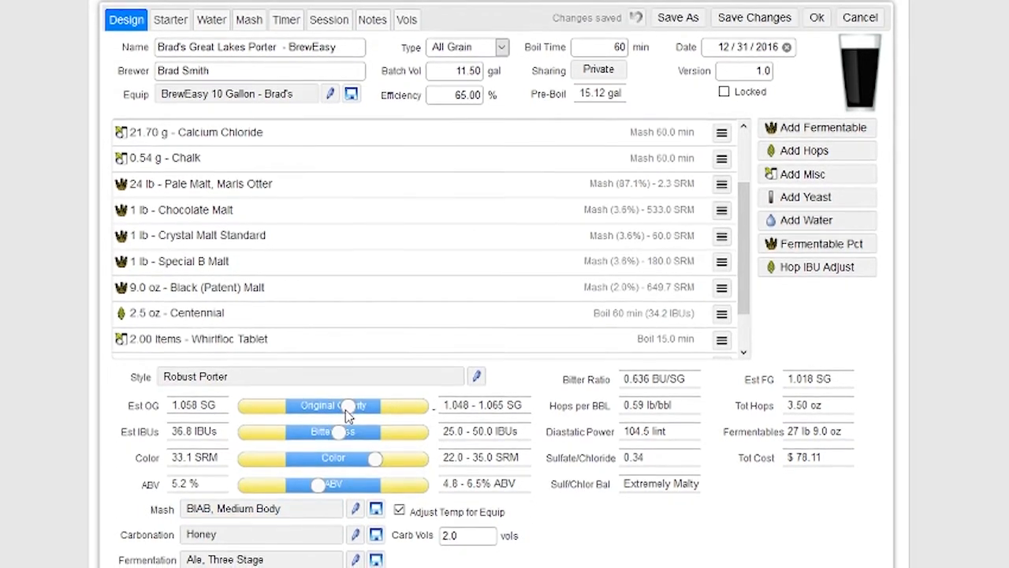
click(323, 429)
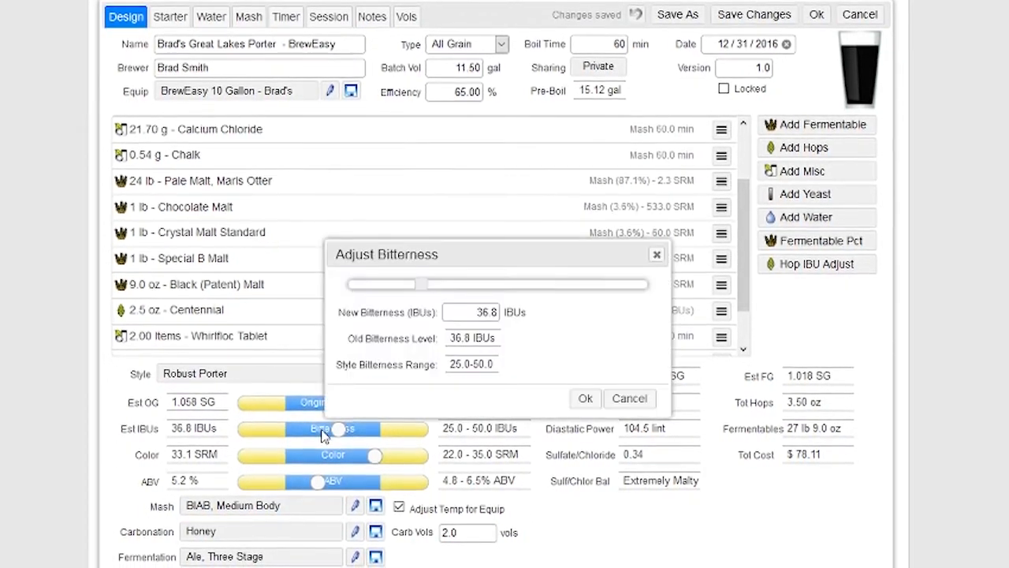
click(628, 396)
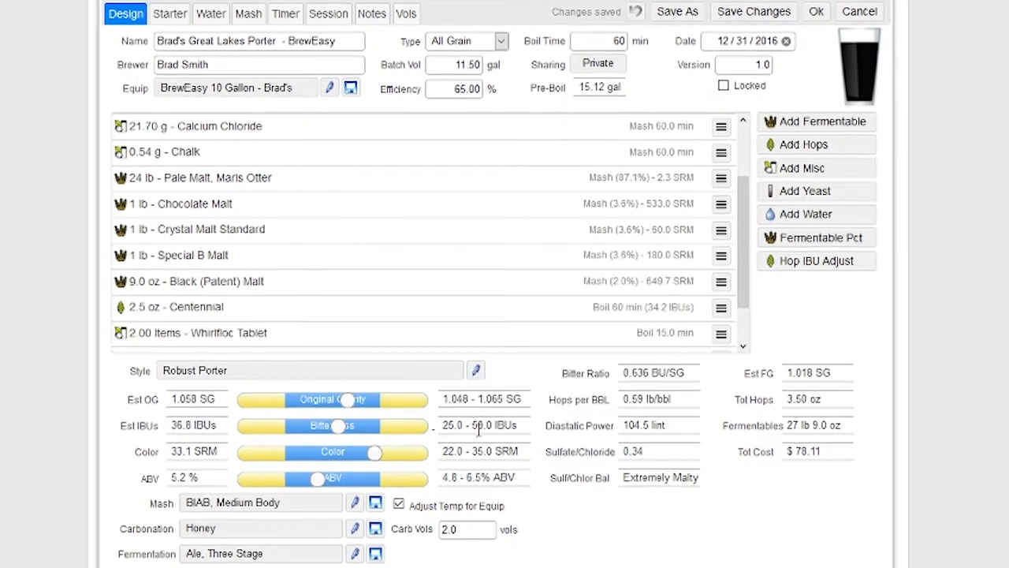
Try a new recipe color of 36.3 in the color adjustment and cancel it.
click(339, 452)
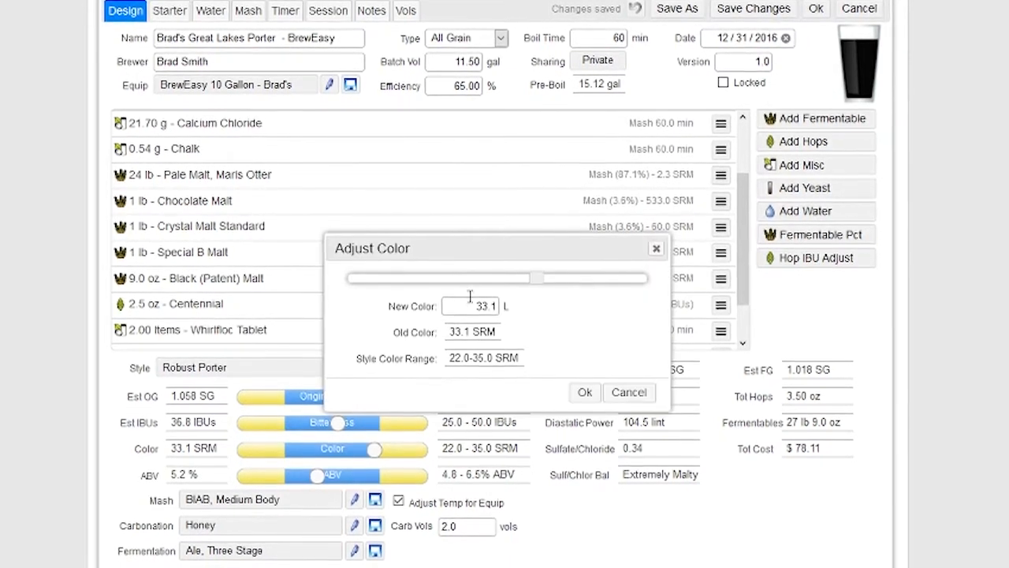
mouse_move(541, 281)
mouse_down()
mouse_move(521, 281)
mouse_move(555, 277)
mouse_up()
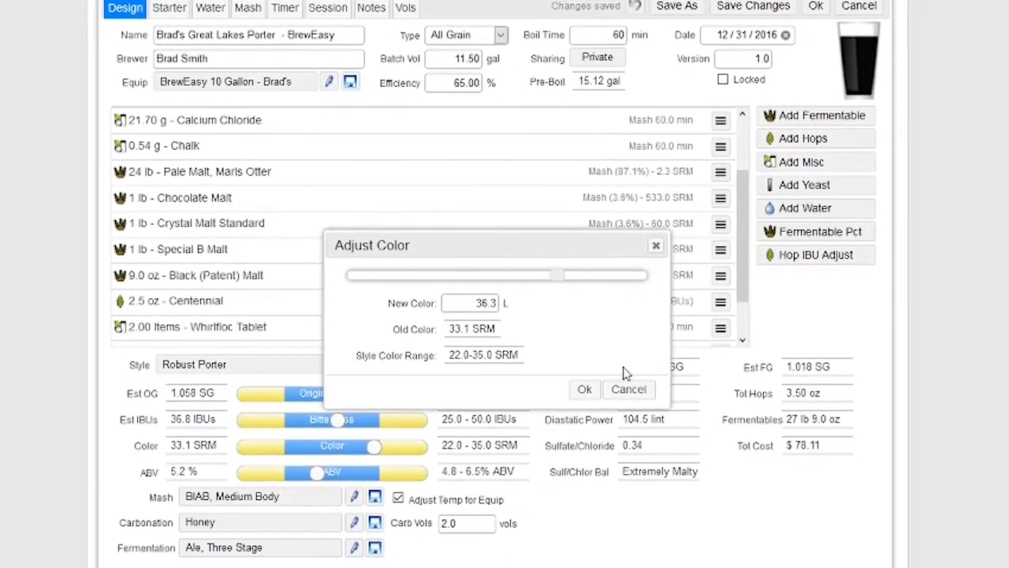
click(628, 388)
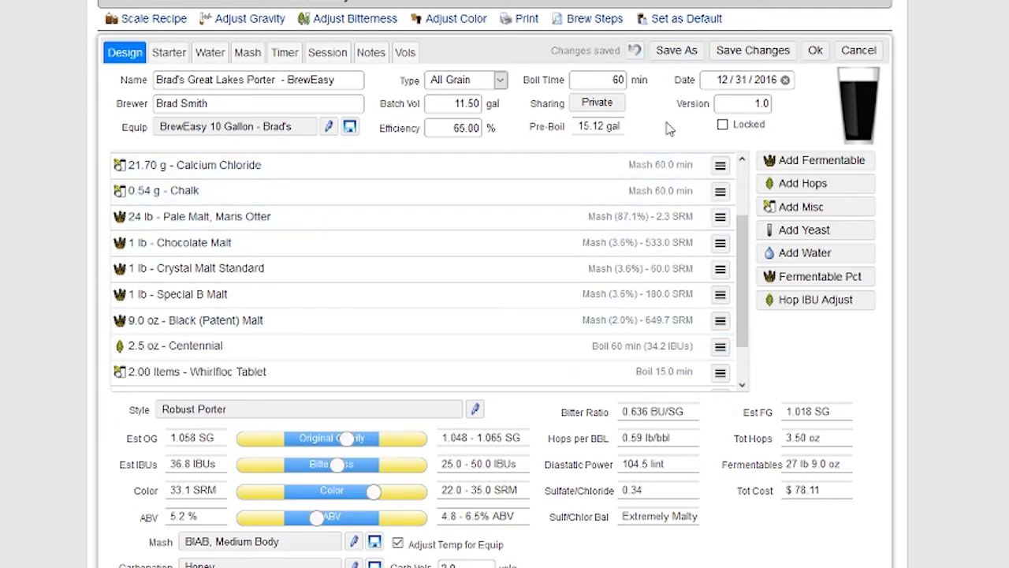
Check the recipe's cloud sharing options without changing them, and try locking and unlocking the recipe.
click(606, 104)
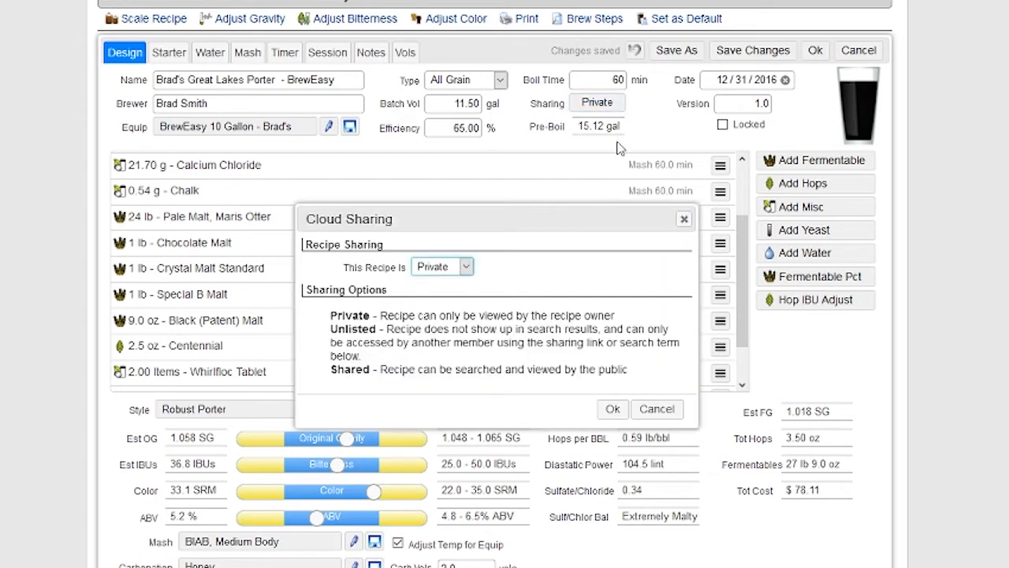
click(666, 411)
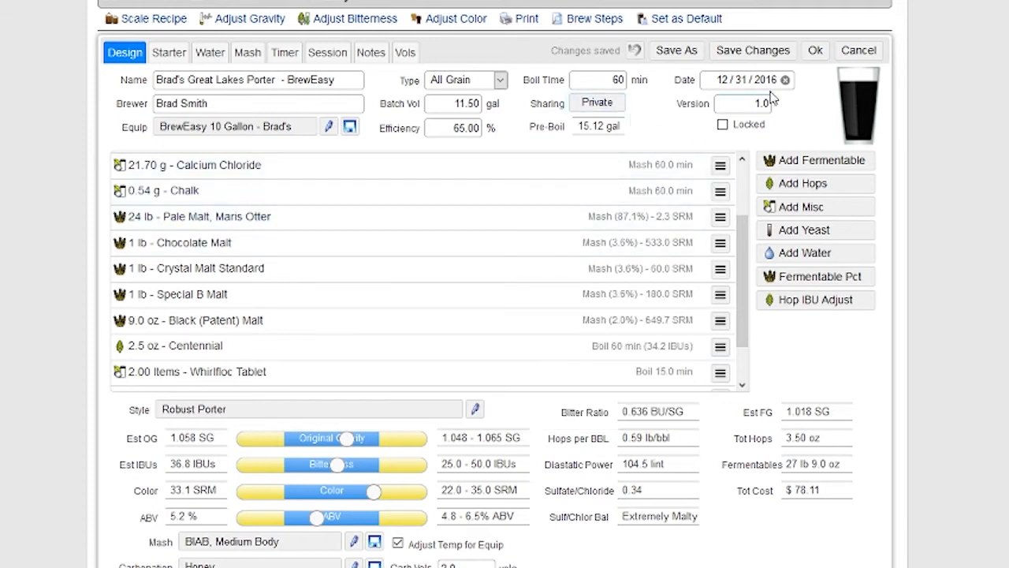
click(722, 124)
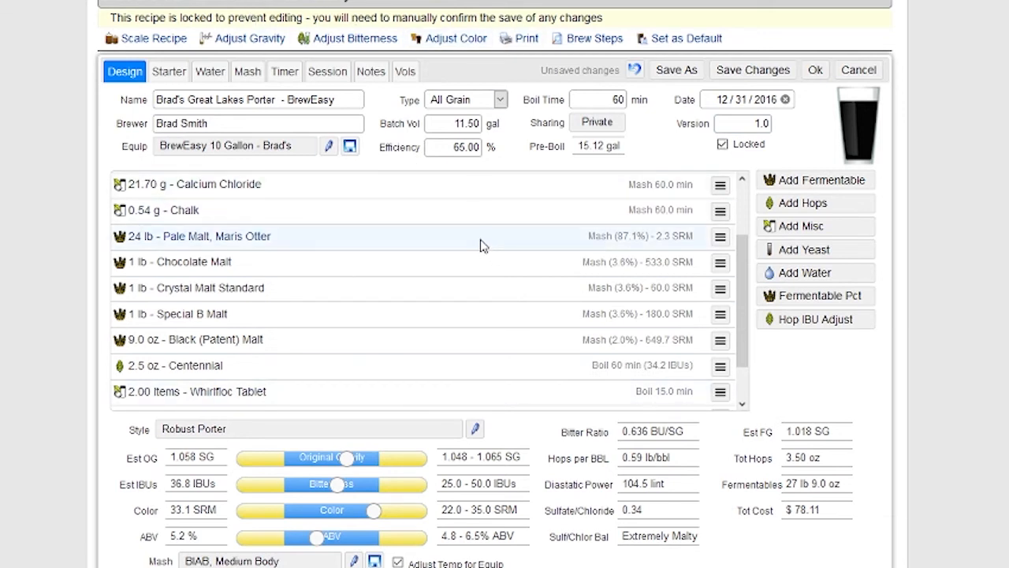
click(723, 145)
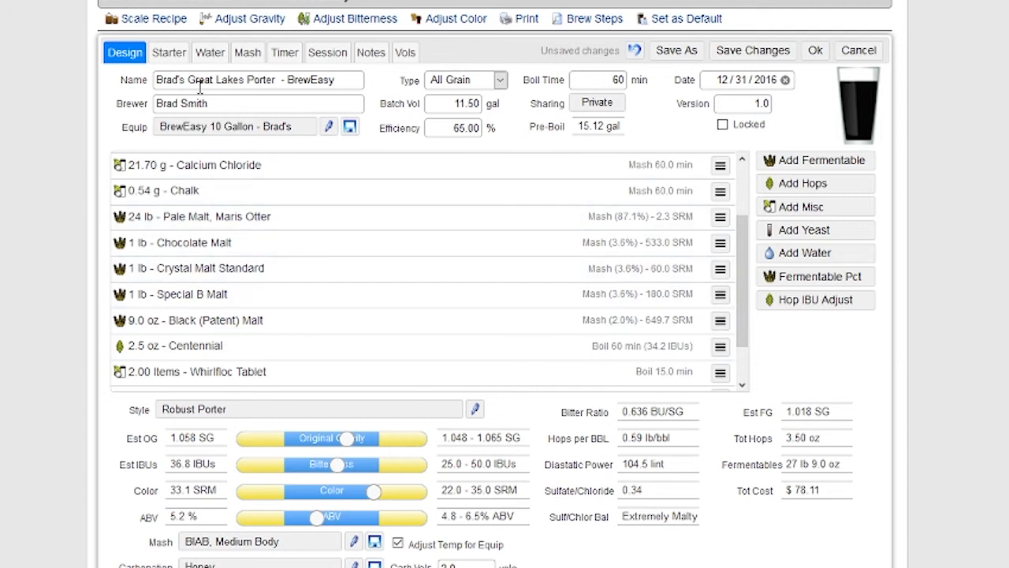
Review the yeast starter and water sections, including water profile matching and its list of target profiles, without applying anything.
click(179, 54)
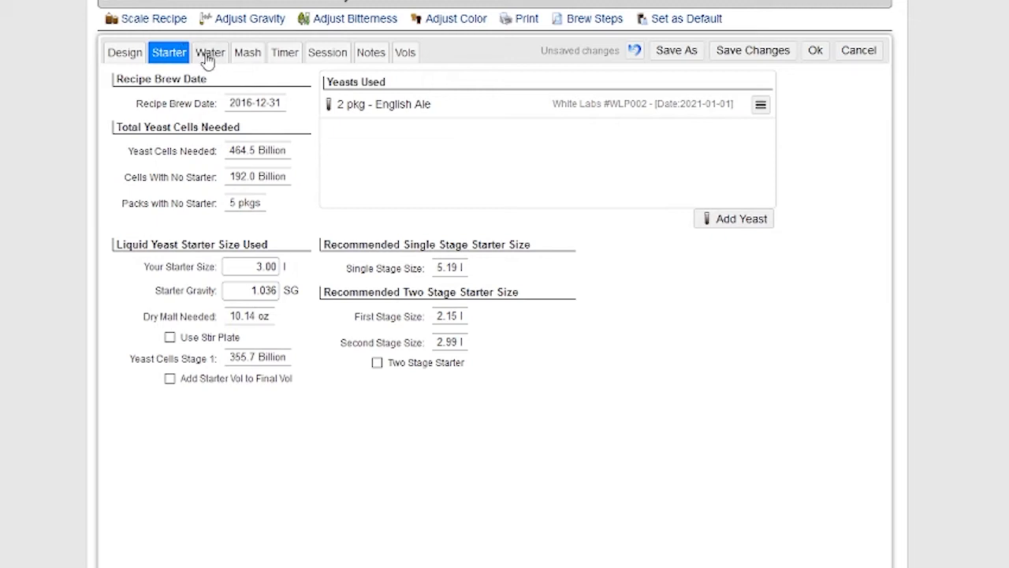
click(210, 57)
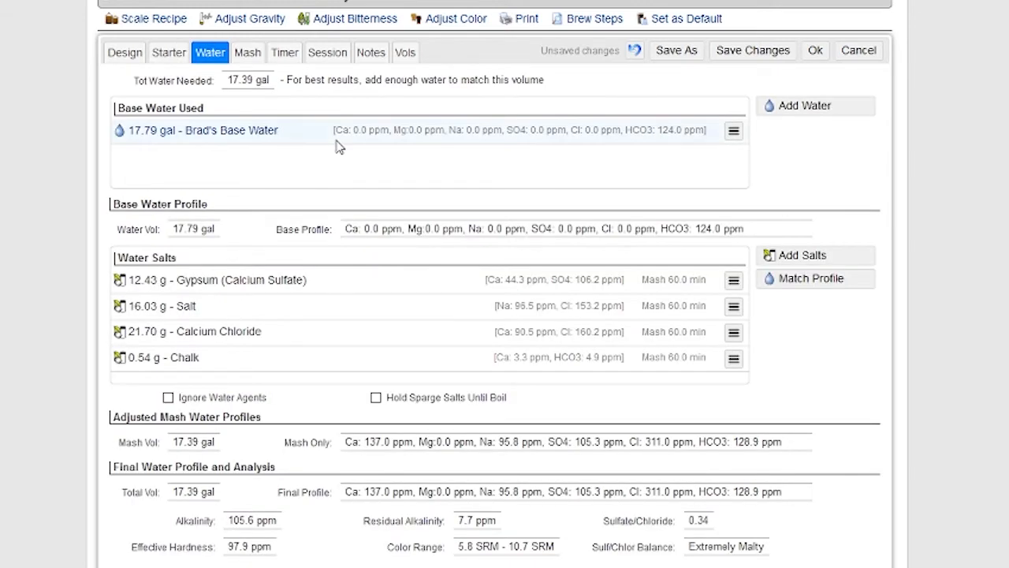
click(790, 281)
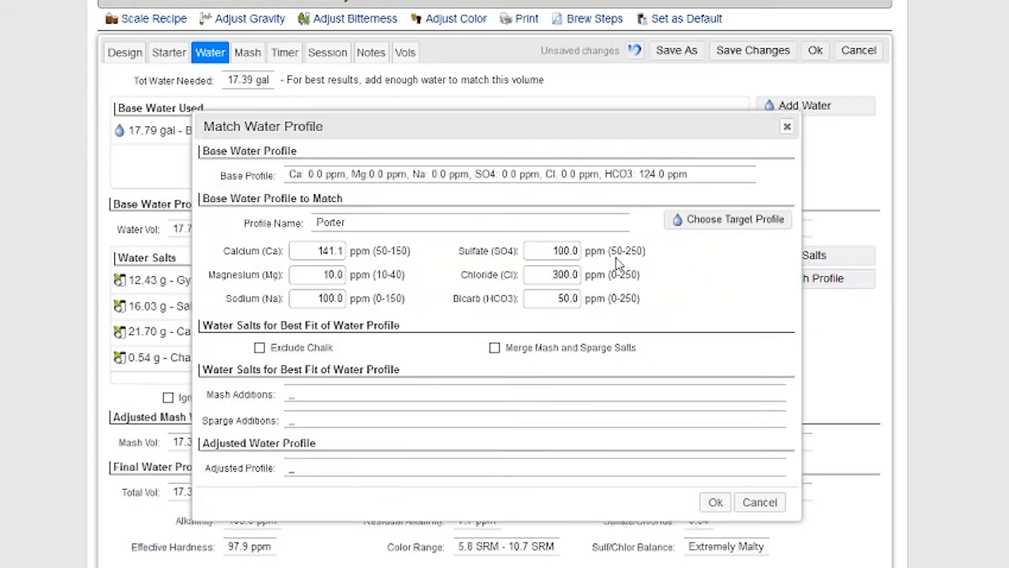
click(719, 226)
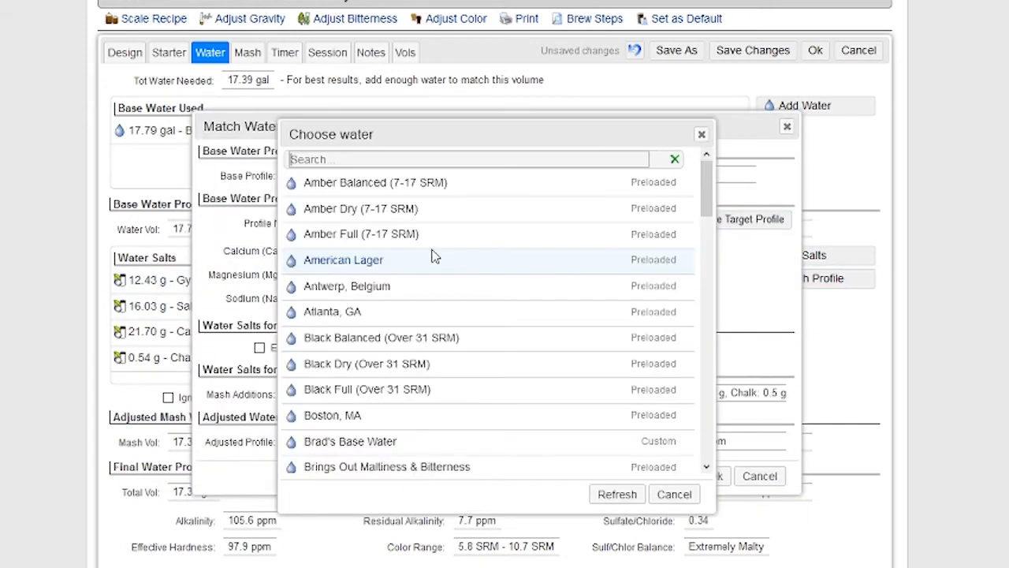
click(675, 494)
click(761, 476)
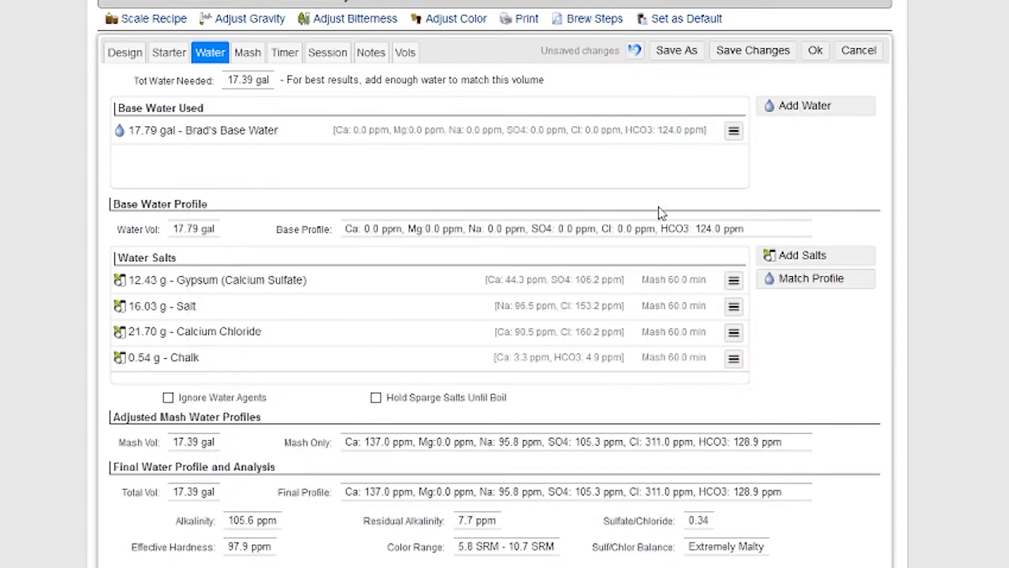
Review the mash steps, volumes and pH adjustments, and the timer schedules for the mash and the boil.
click(247, 53)
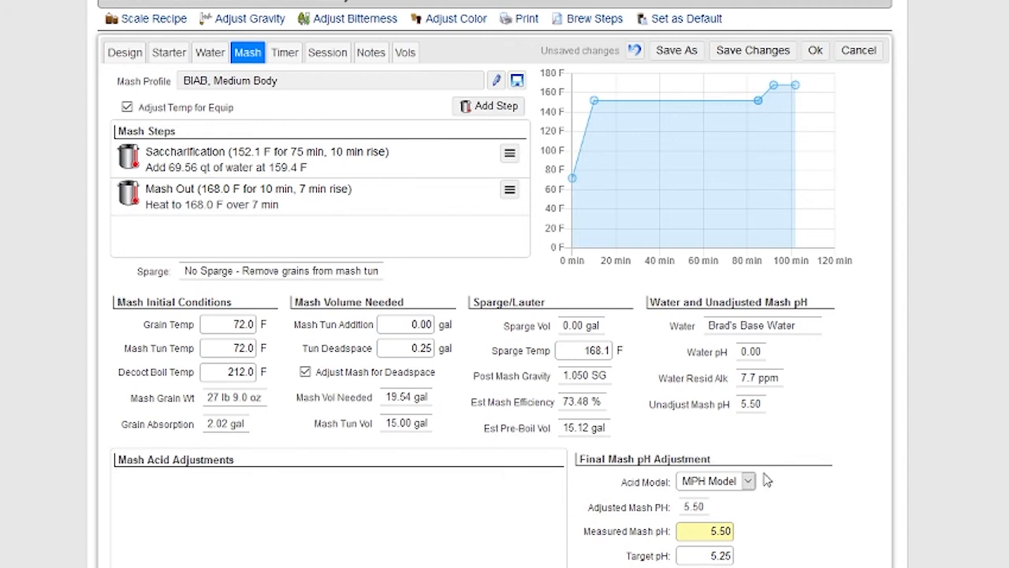
scroll(769, 485, down, 1)
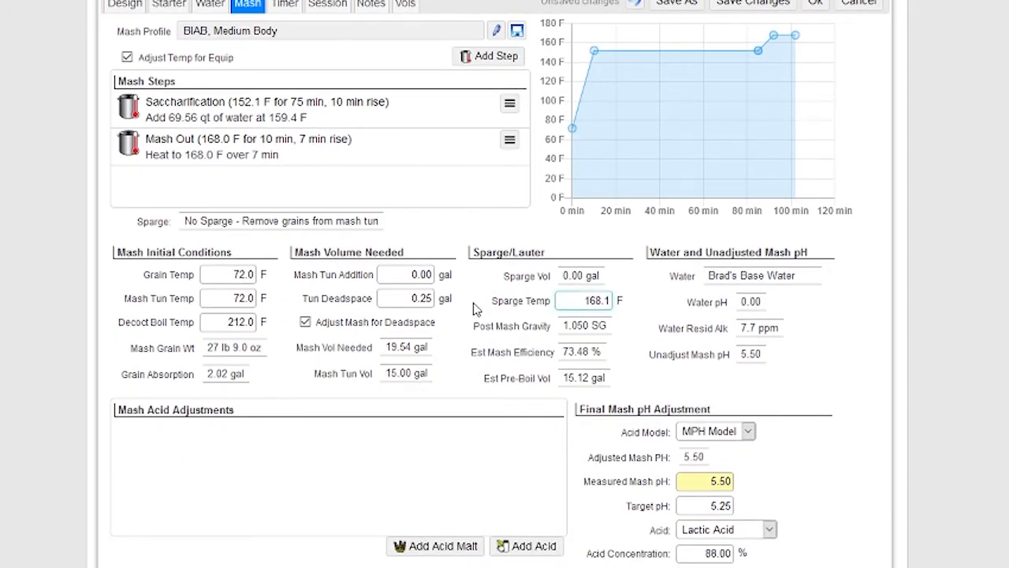
scroll(477, 308, up, 1)
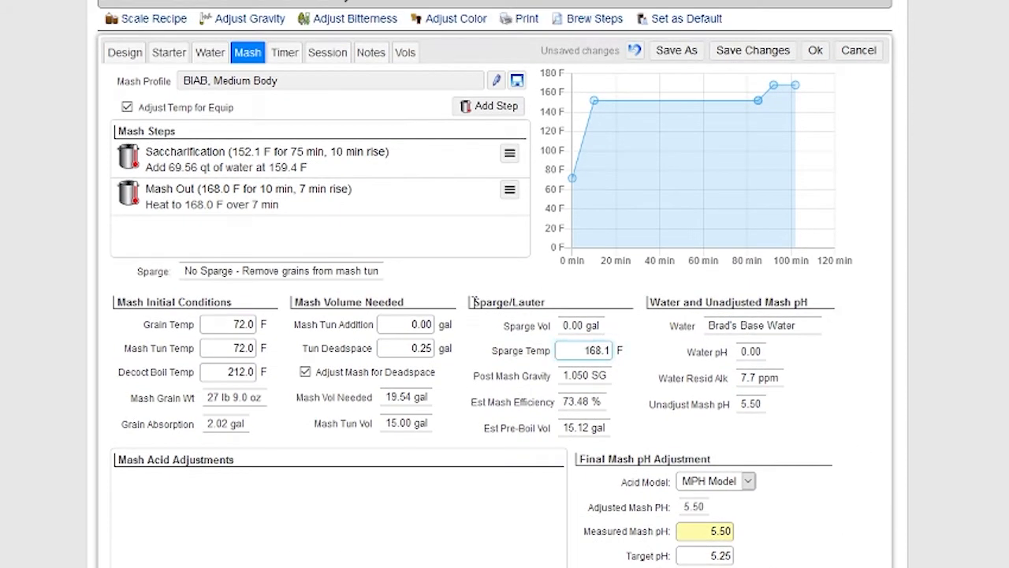
click(288, 53)
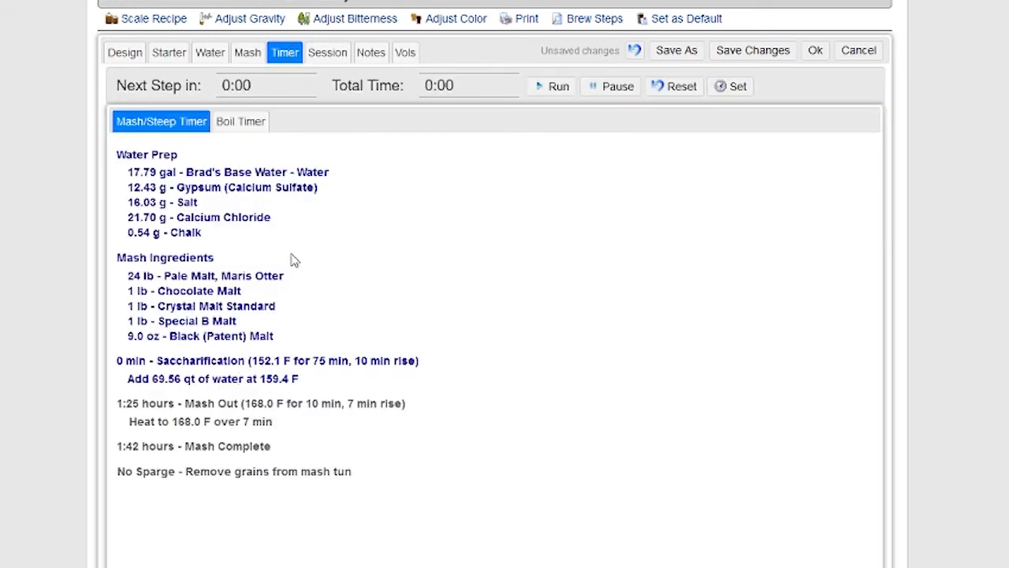
click(239, 127)
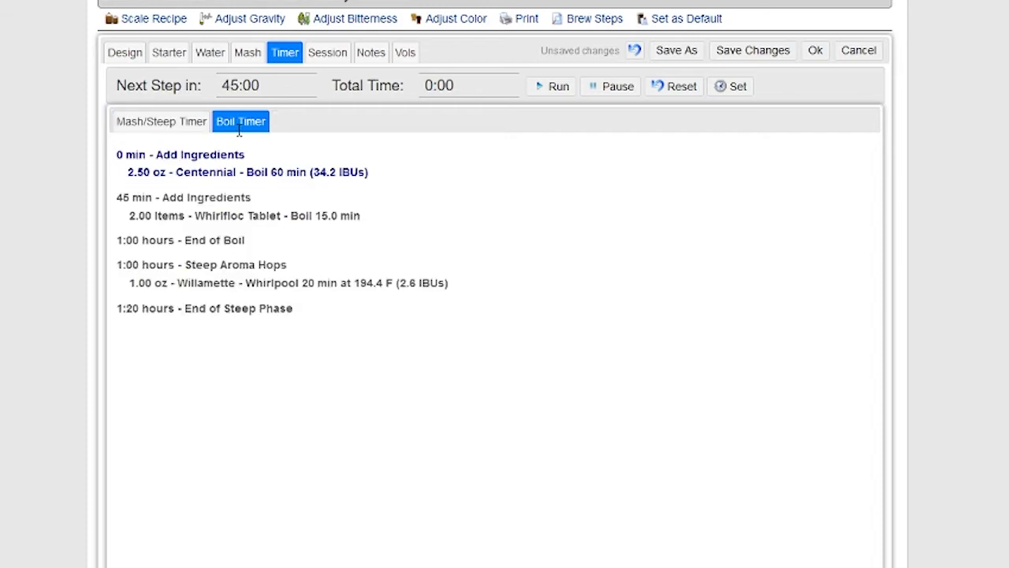
Review the recipe's session measurements and fermentation readings, its notes and its volumes.
click(323, 57)
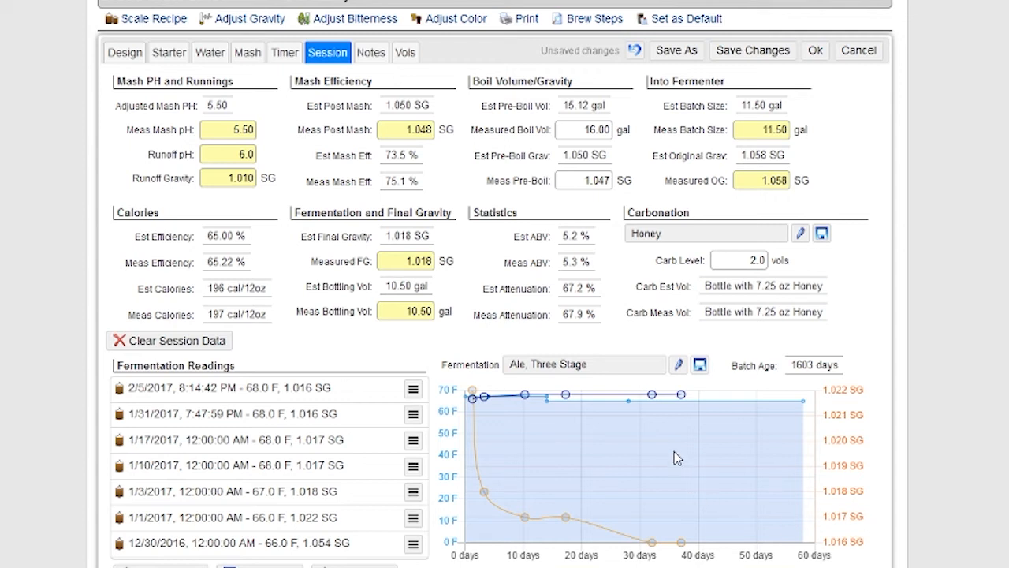
click(371, 54)
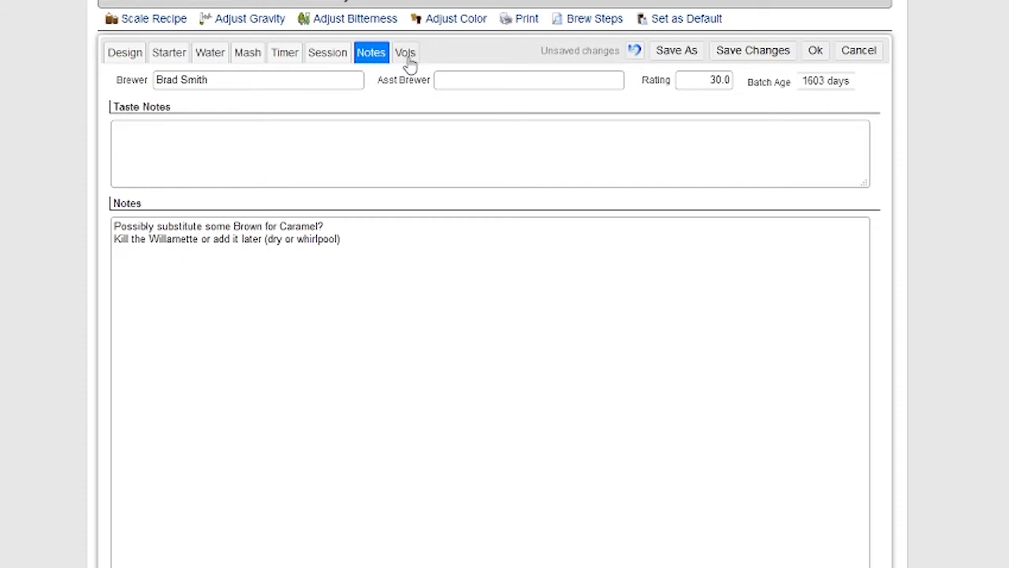
click(406, 54)
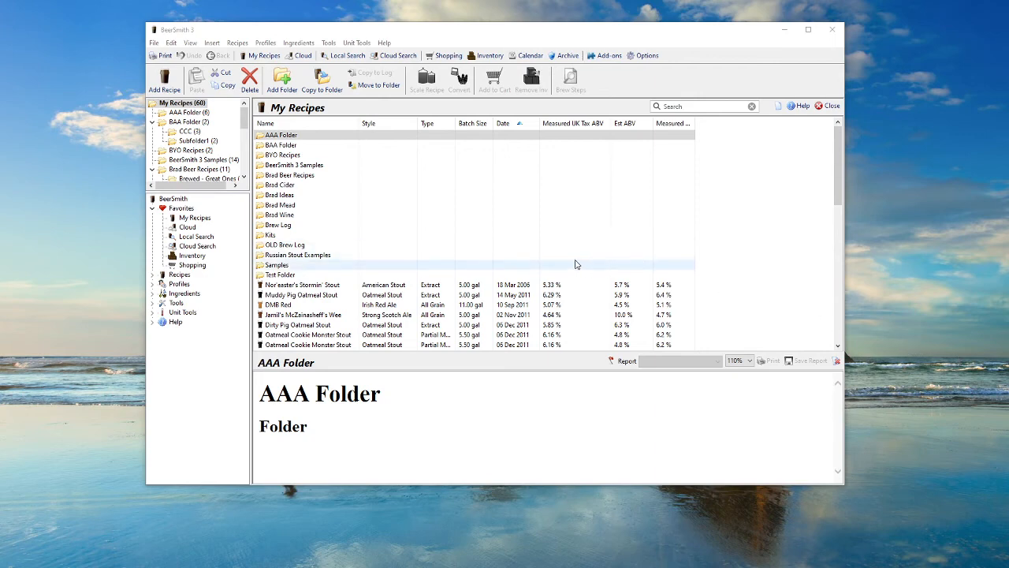
Switch to the BeerSmith 3 desktop program and open the item exchange between local and cloud equipment profiles.
click(179, 285)
click(189, 304)
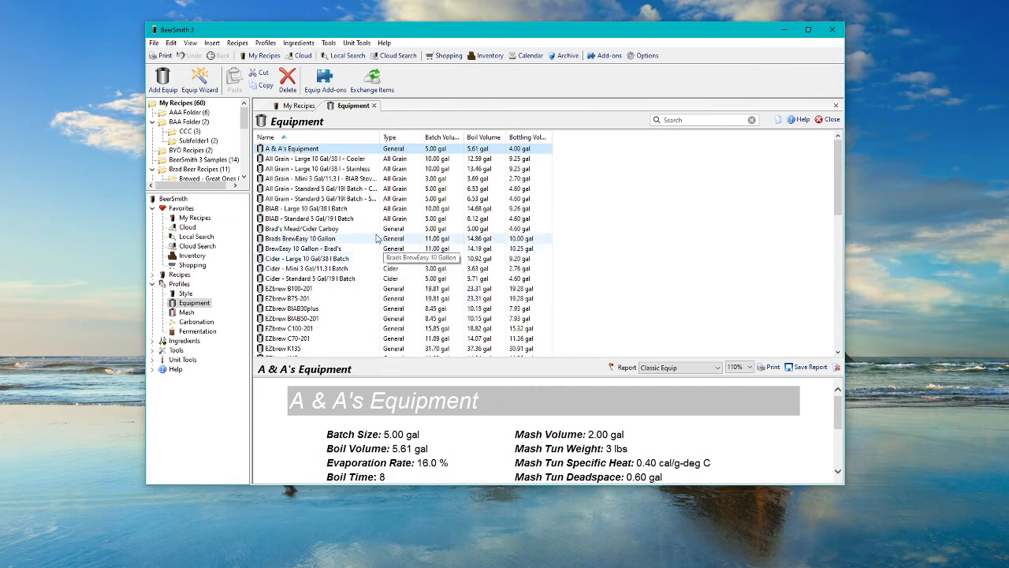
click(379, 88)
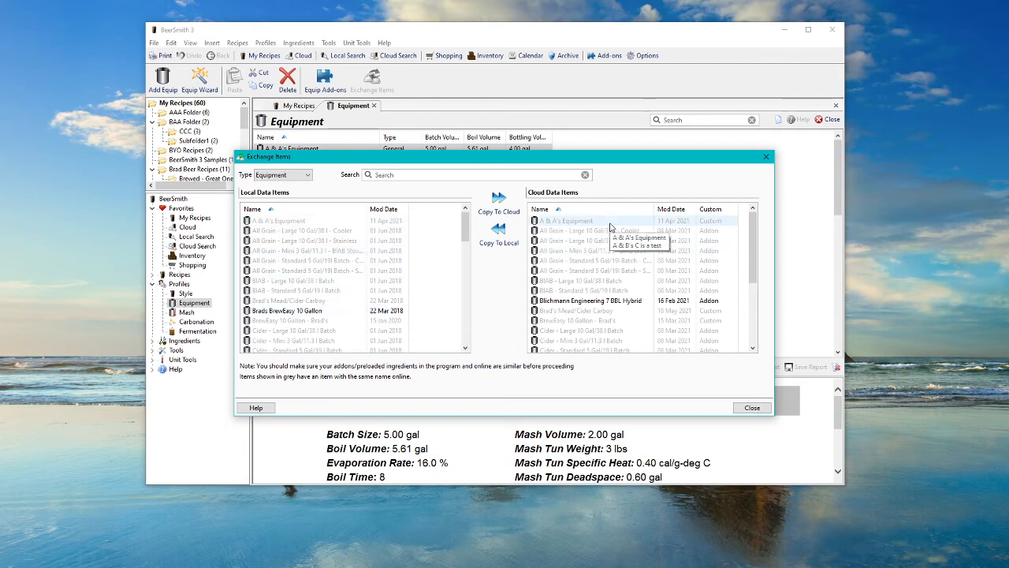
Copy the local equipment profile Brads BrewEasy 10 Gallon to the cloud.
scroll(364, 298, down, 1)
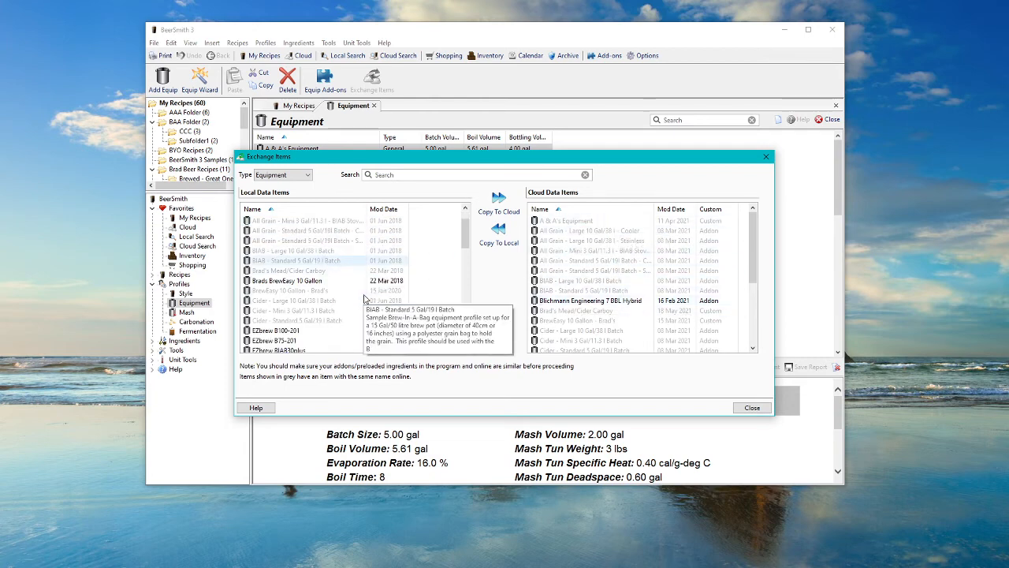
click(350, 284)
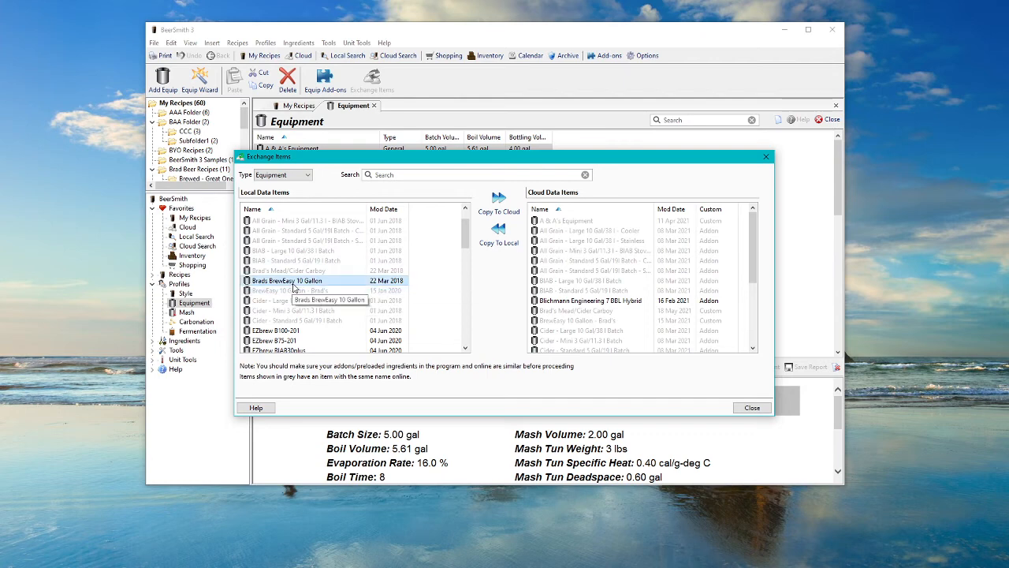
click(498, 202)
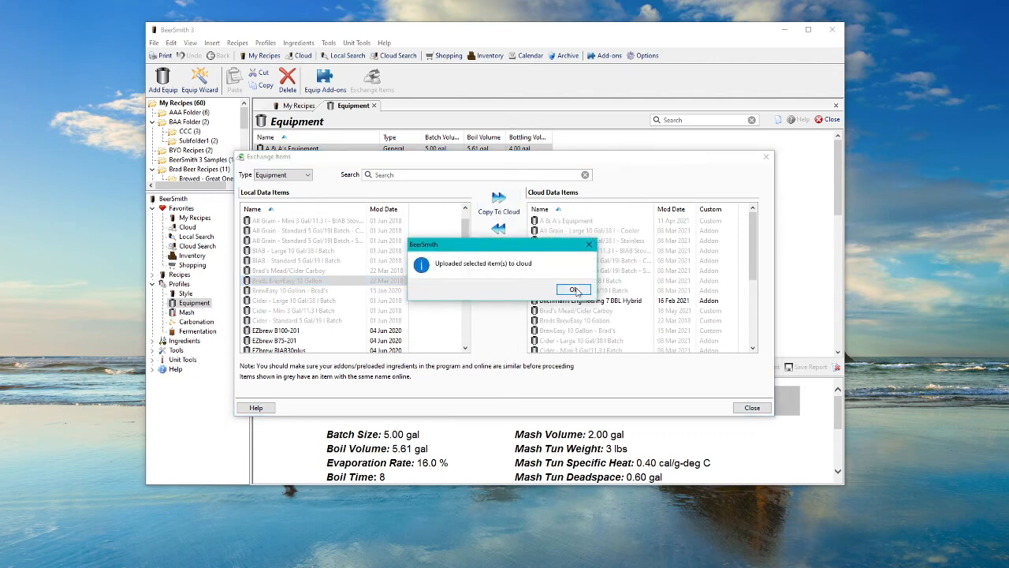
click(575, 290)
Look through the local and cloud equipment lists and compare which profiles exist in both.
scroll(631, 284, down, 3)
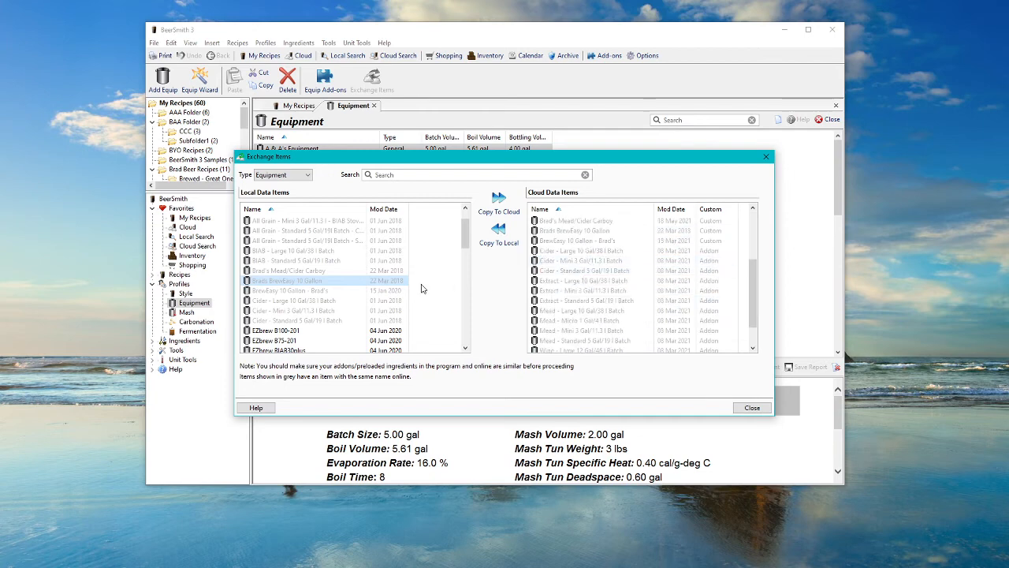
scroll(421, 288, down, 4)
scroll(629, 272, down, 1)
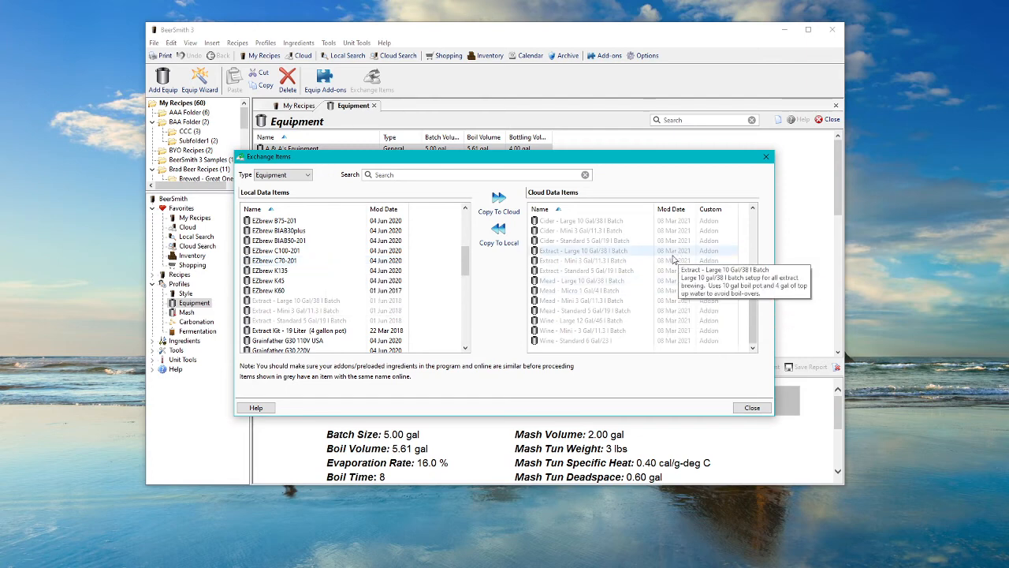
scroll(355, 243, up, 2)
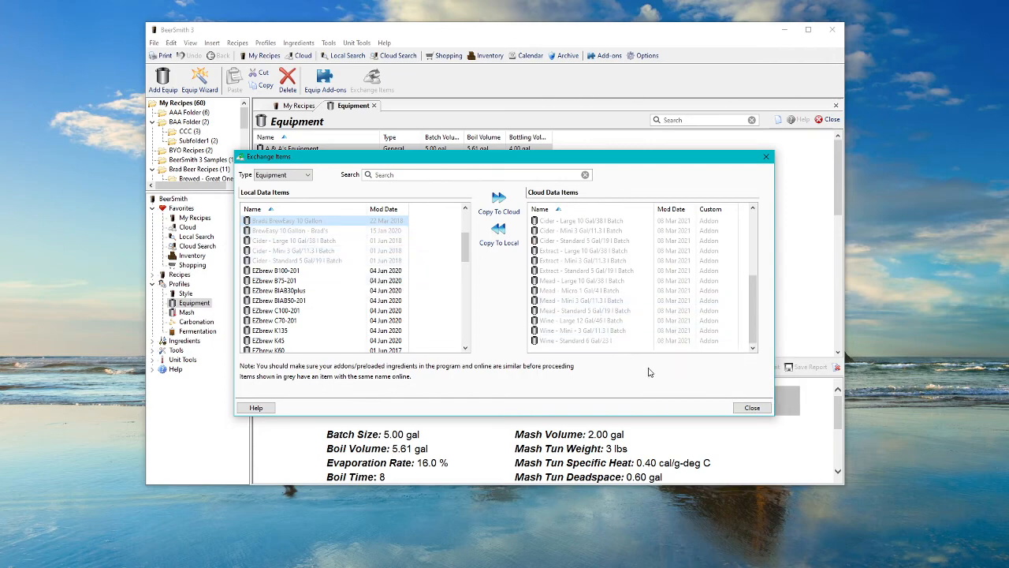
Leave the equipment exchange and open the item exchange between local and cloud fermentables.
click(750, 408)
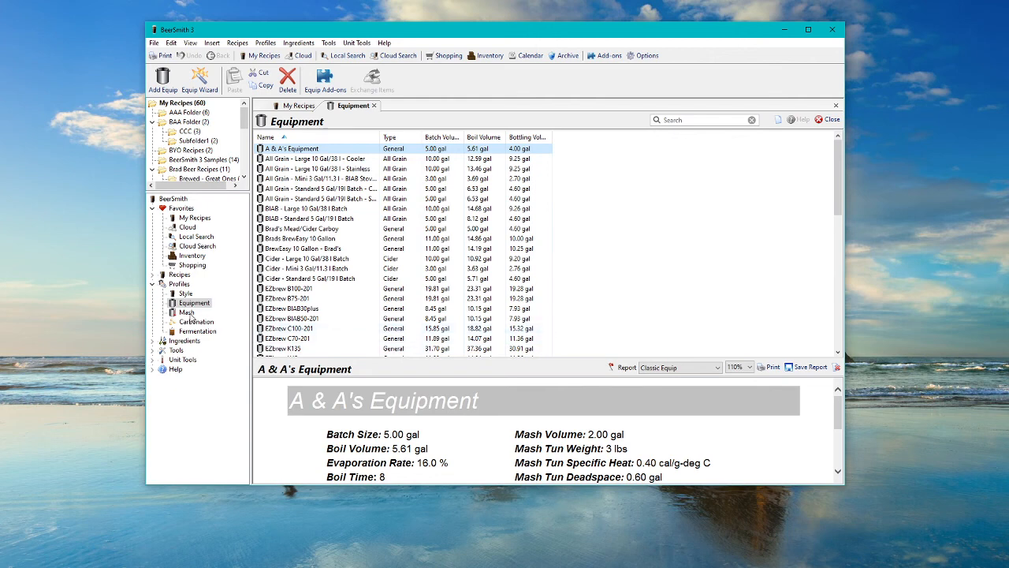
double_click(187, 342)
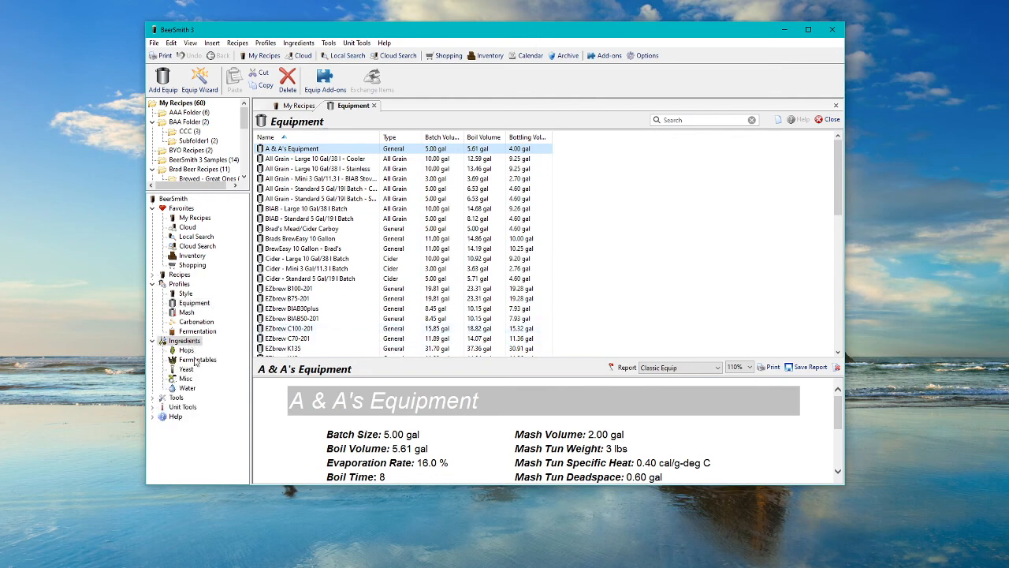
click(196, 361)
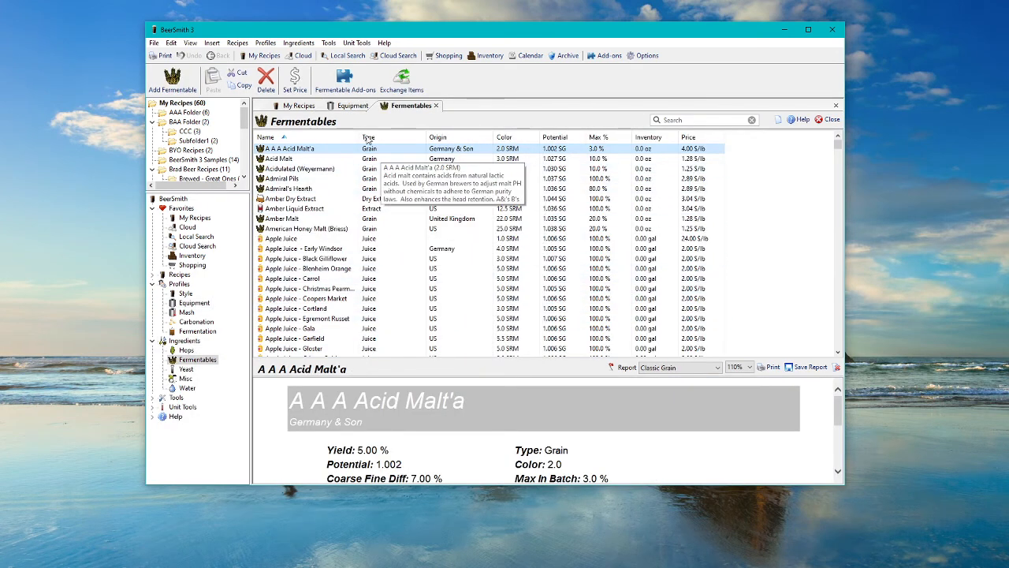
click(402, 79)
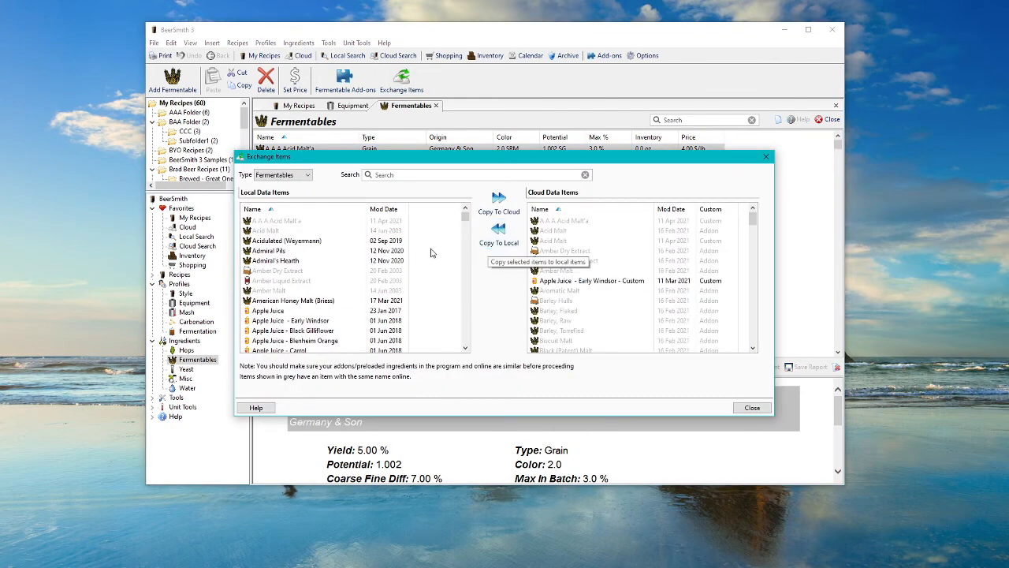
Compare the local and cloud fermentables lists to see which items exist in both, and close the exchange.
scroll(341, 272, down, 3)
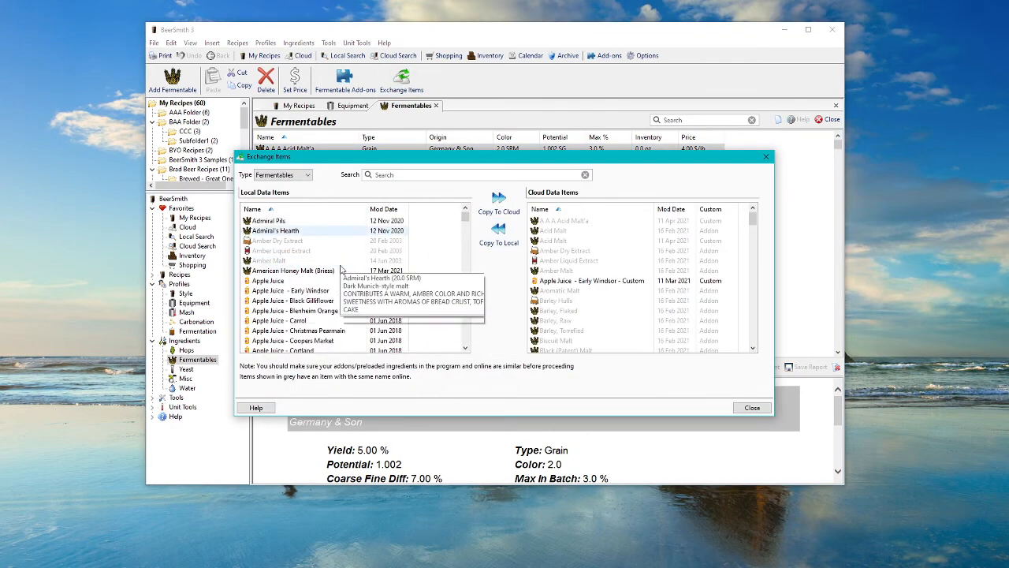
scroll(341, 271, down, 4)
scroll(343, 272, up, 7)
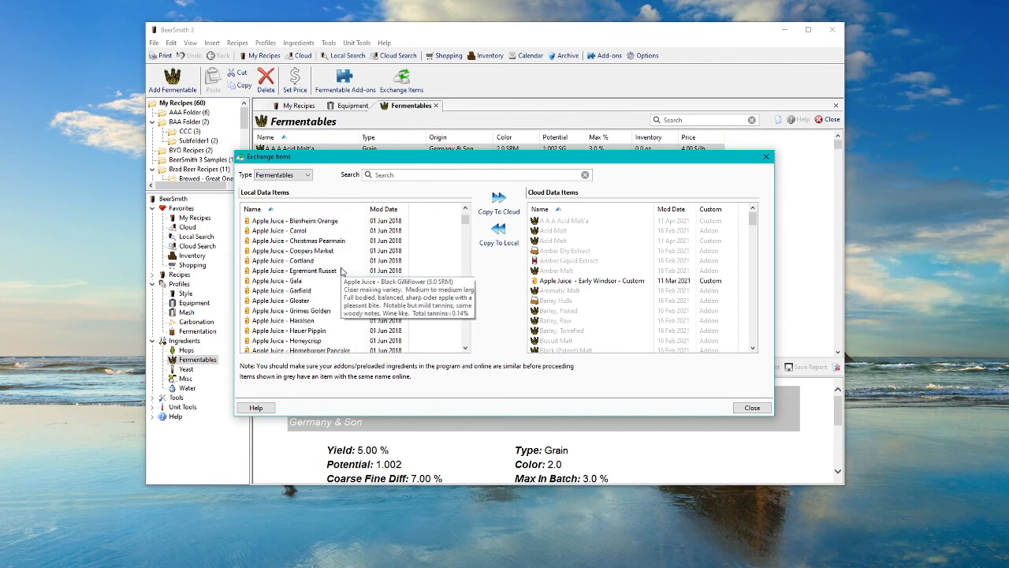
scroll(657, 294, down, 6)
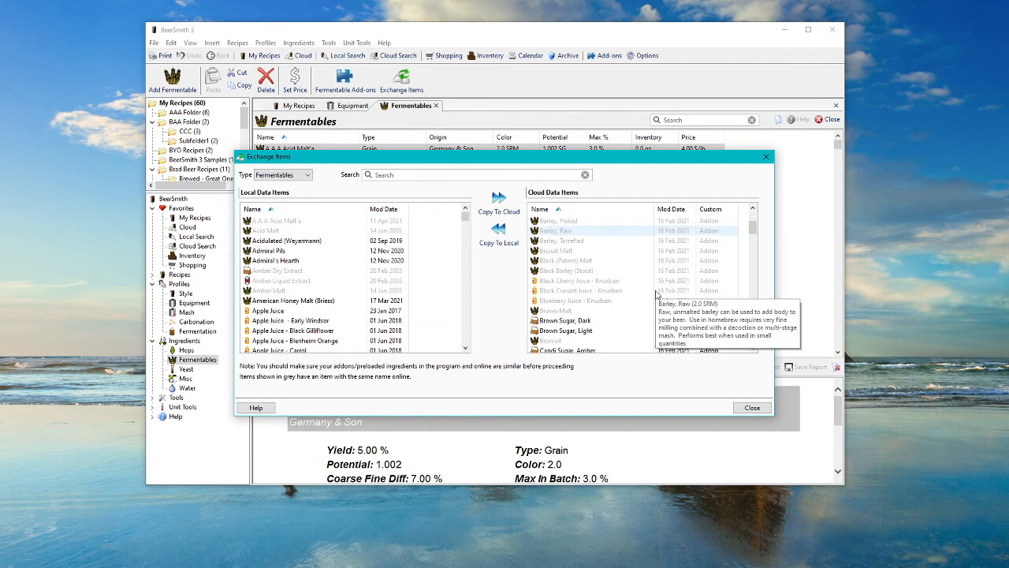
scroll(657, 295, down, 10)
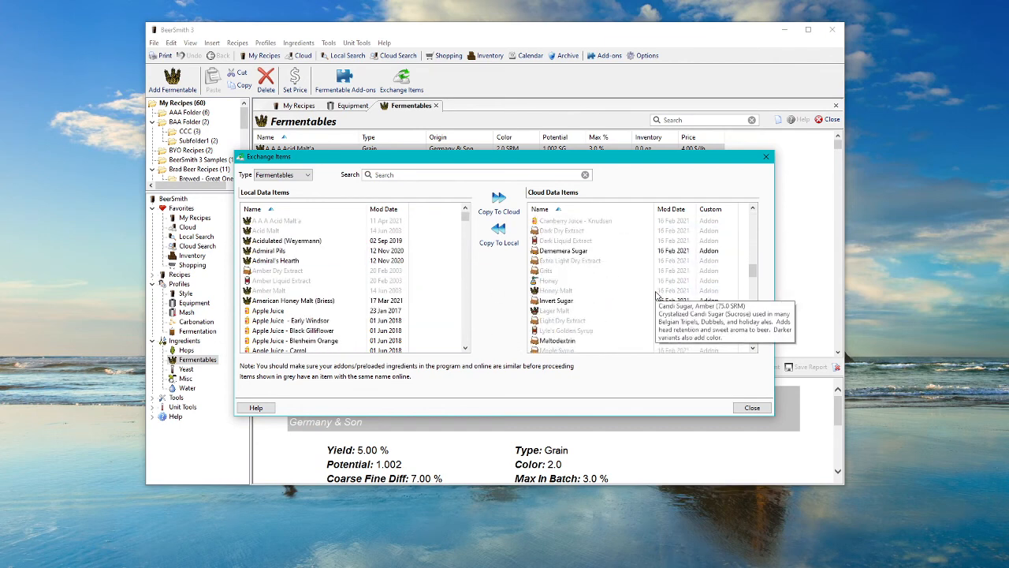
scroll(657, 294, up, 4)
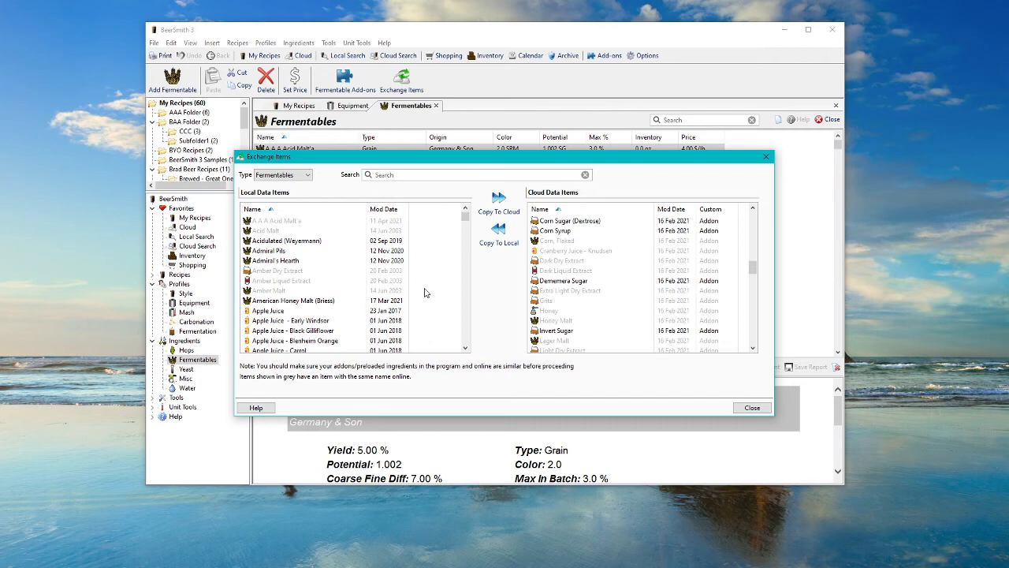
click(751, 408)
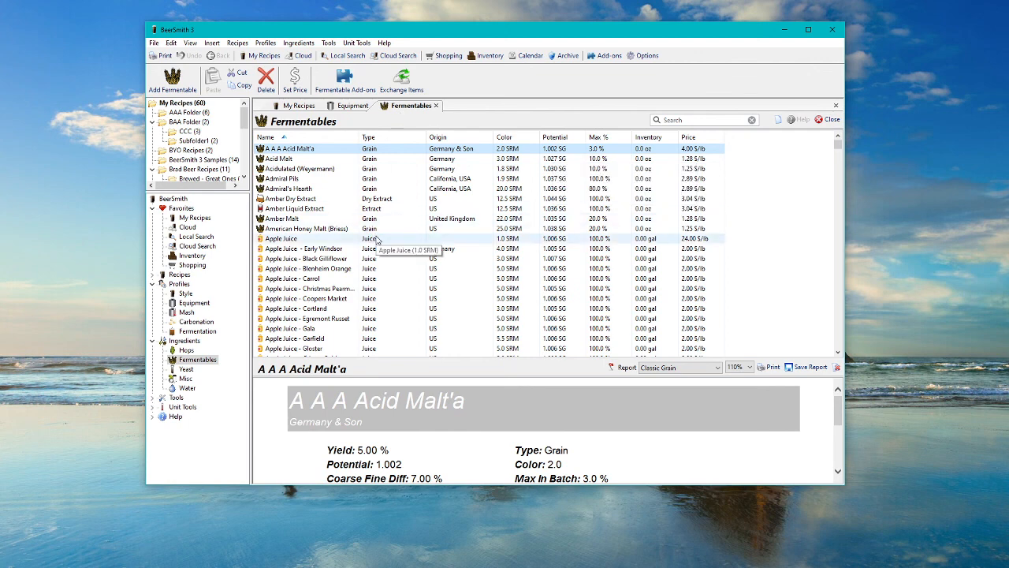
Return to the equipment profiles and open their item exchange between local and cloud again.
click(196, 303)
click(373, 79)
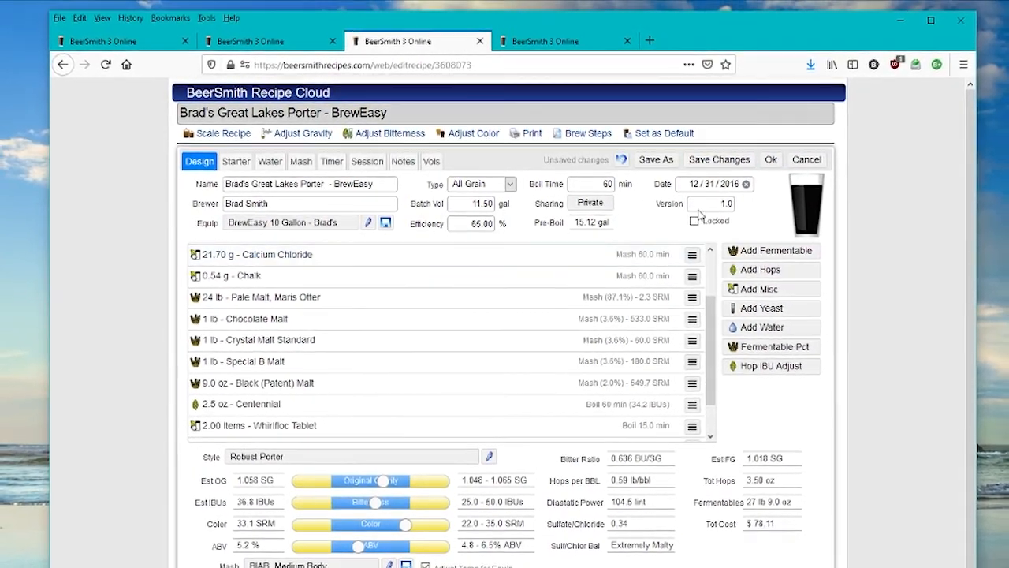
Switch to the BeerSmith web editor and leave the open porter recipe without saving its changes.
click(807, 160)
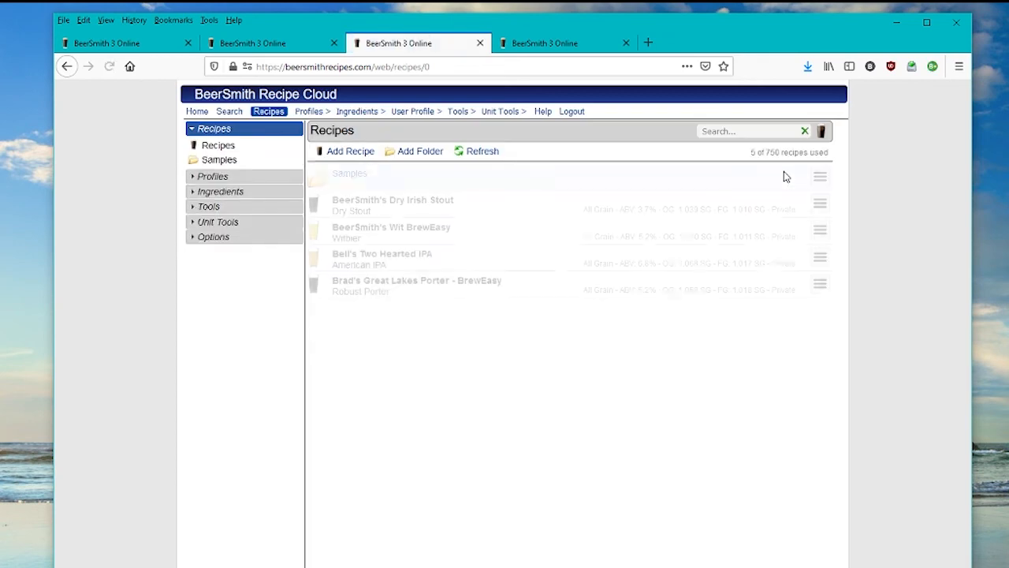